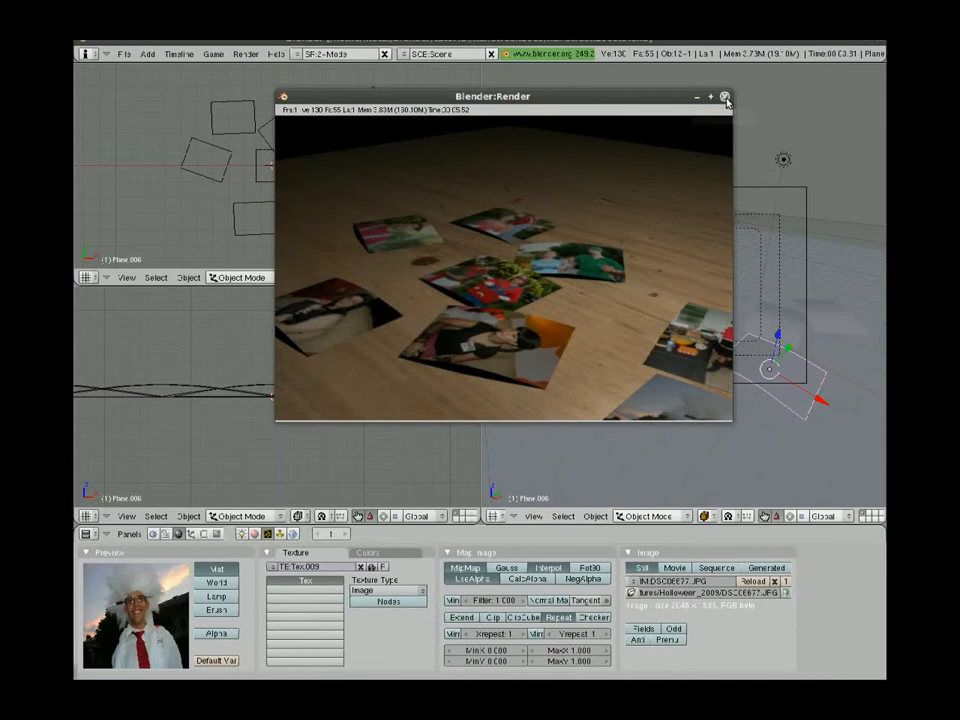
Step: Add a new scene as a full copy of the current photo scene
scroll(296, 192, "up", 1)
scroll(296, 192, "up", 3)
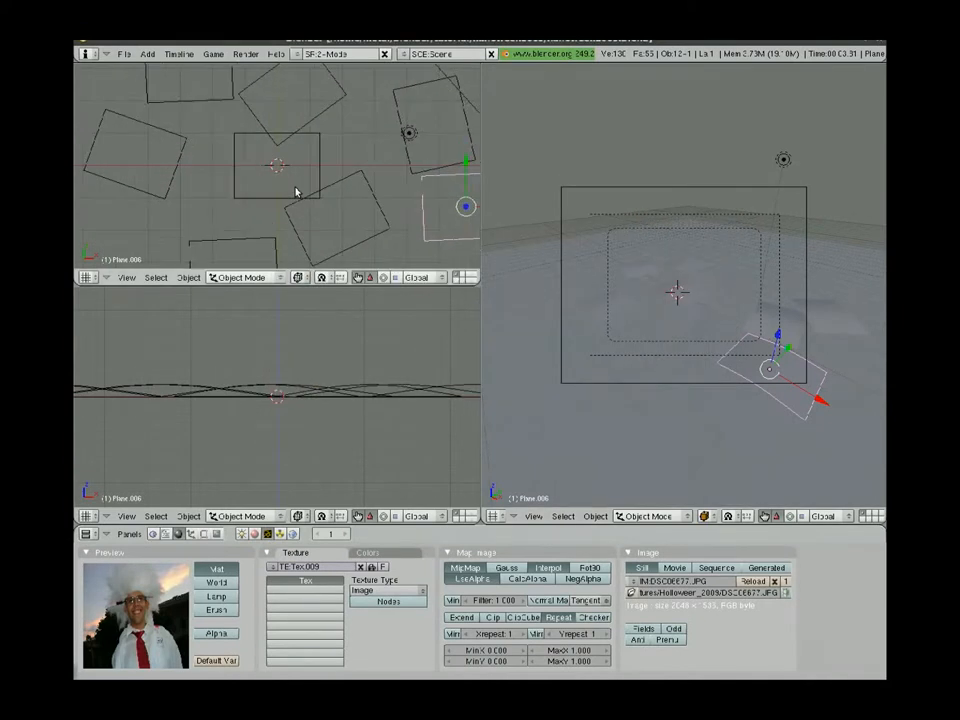
scroll(308, 183, "down", 5)
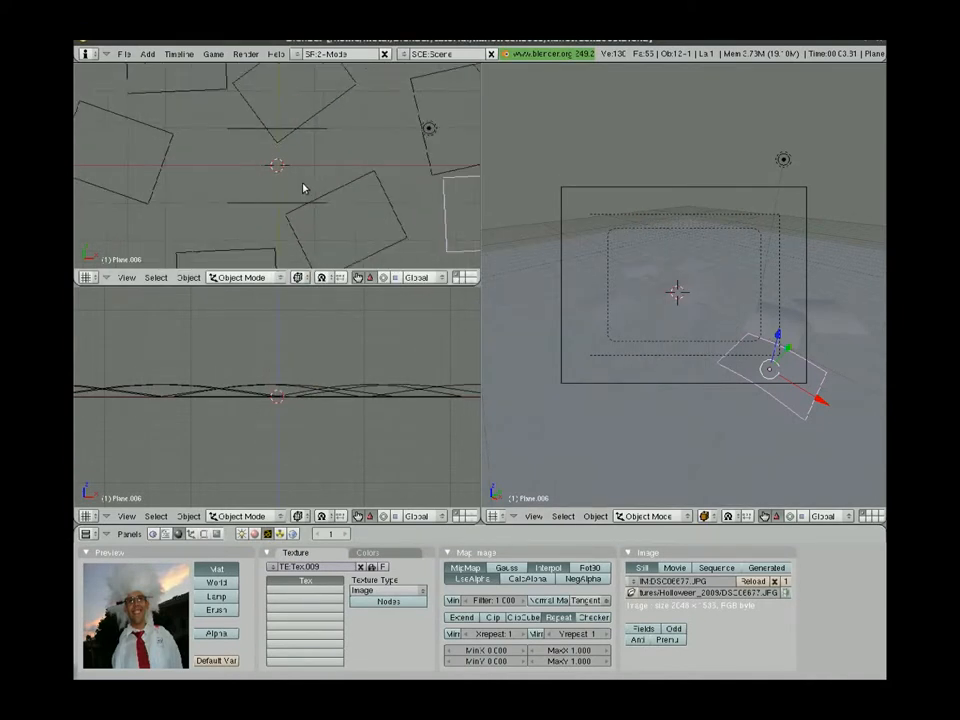
left_click(403, 55)
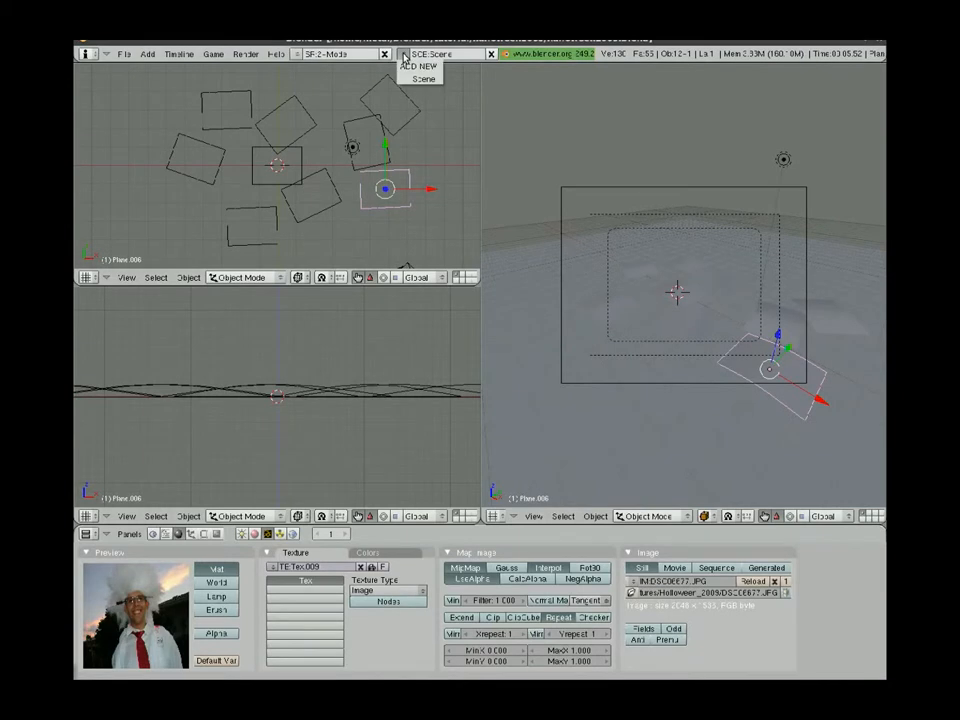
left_click(403, 66)
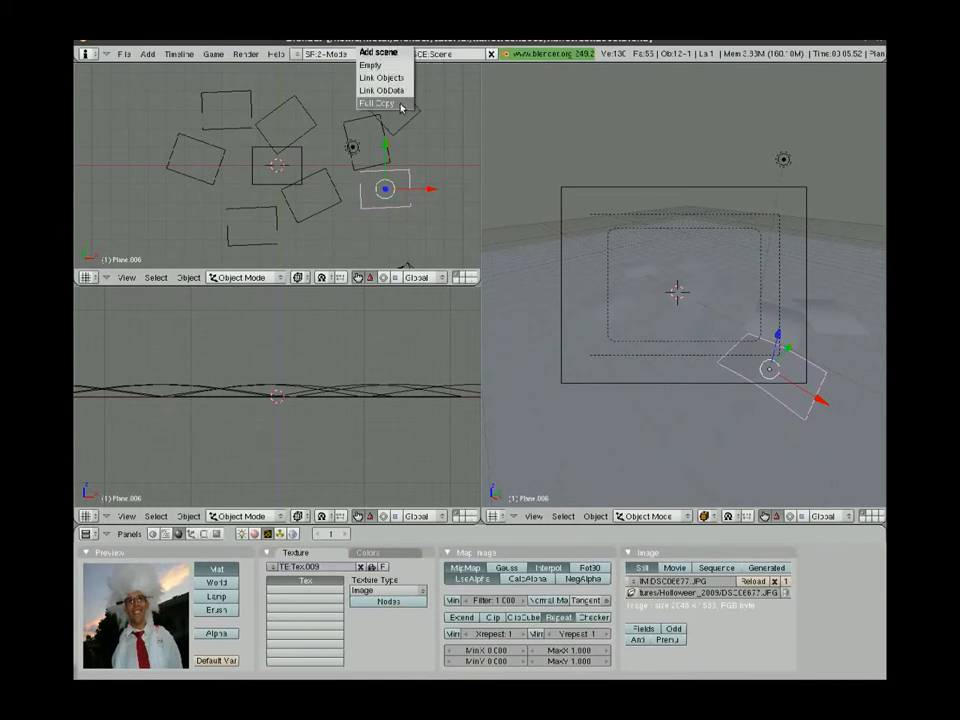
left_click(399, 101)
left_click(403, 55)
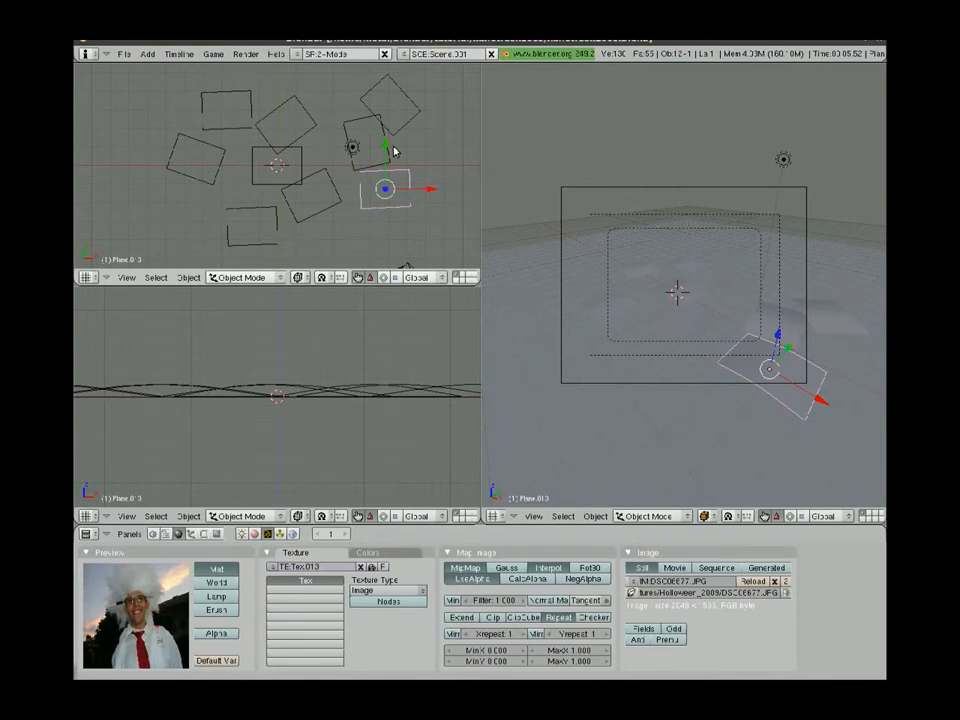
Step: Align the camera to a close top view of the central photo plane
scroll(240, 150, "up", 5)
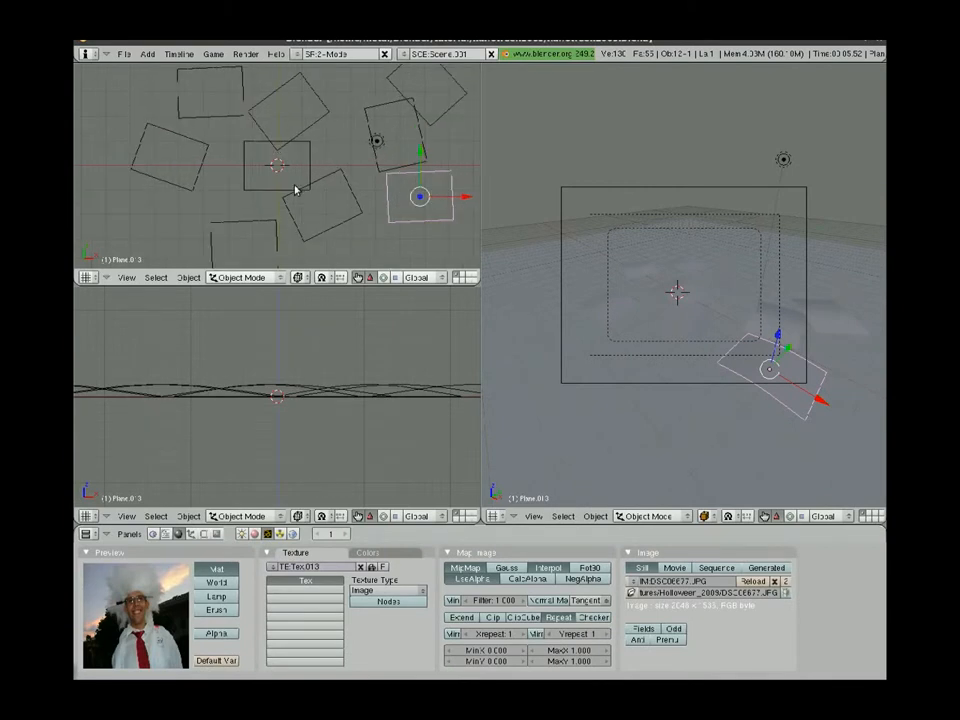
scroll(295, 190, "up", 4)
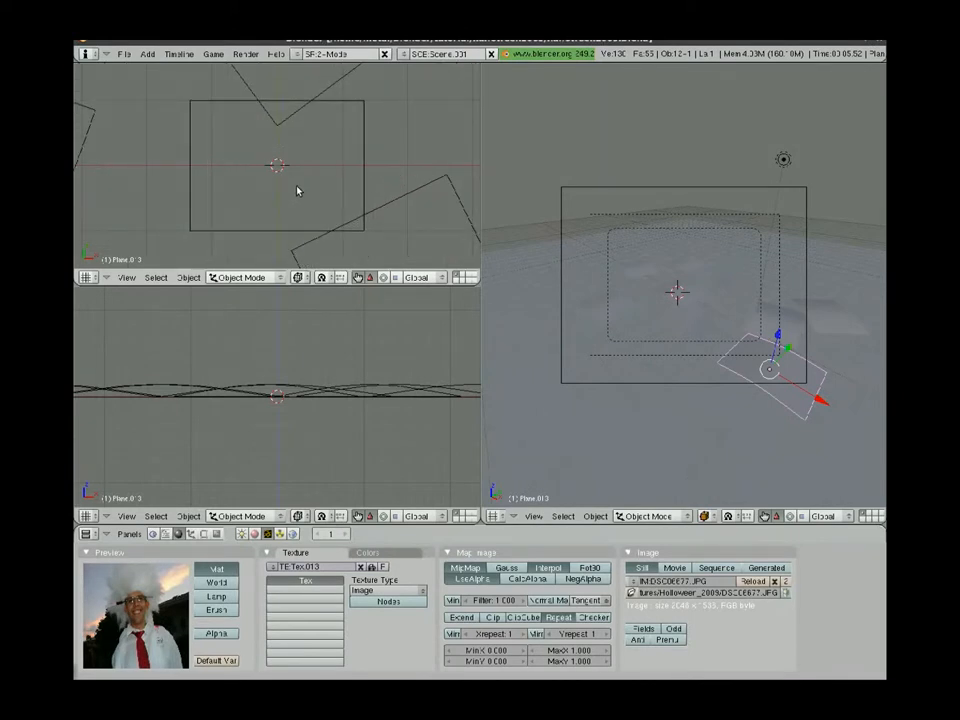
key("ctrl+alt+KP_0")
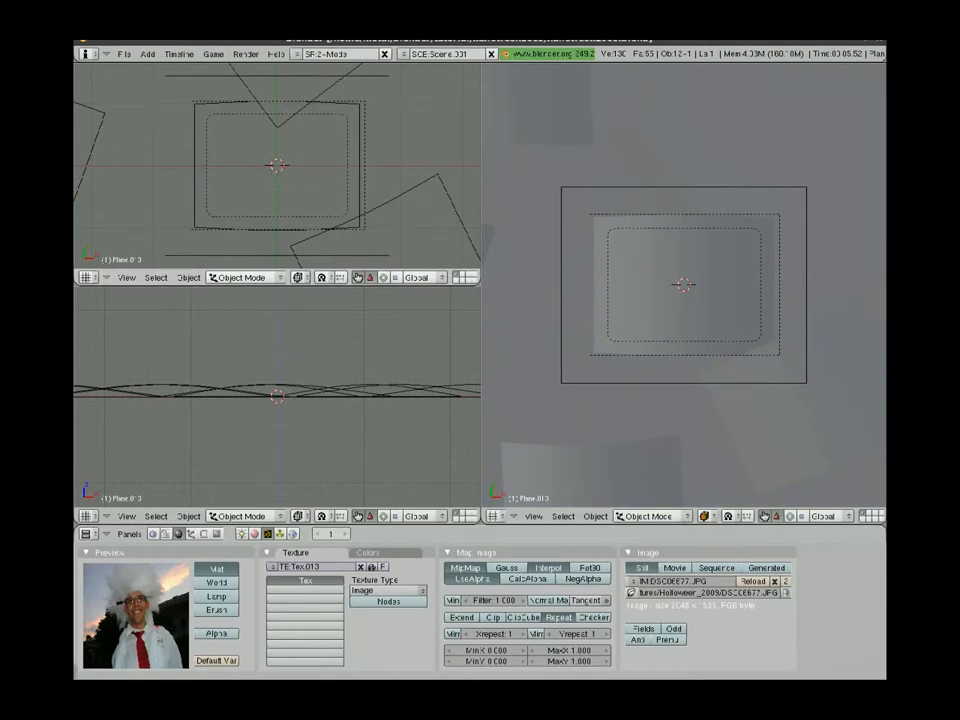
key("KP_7")
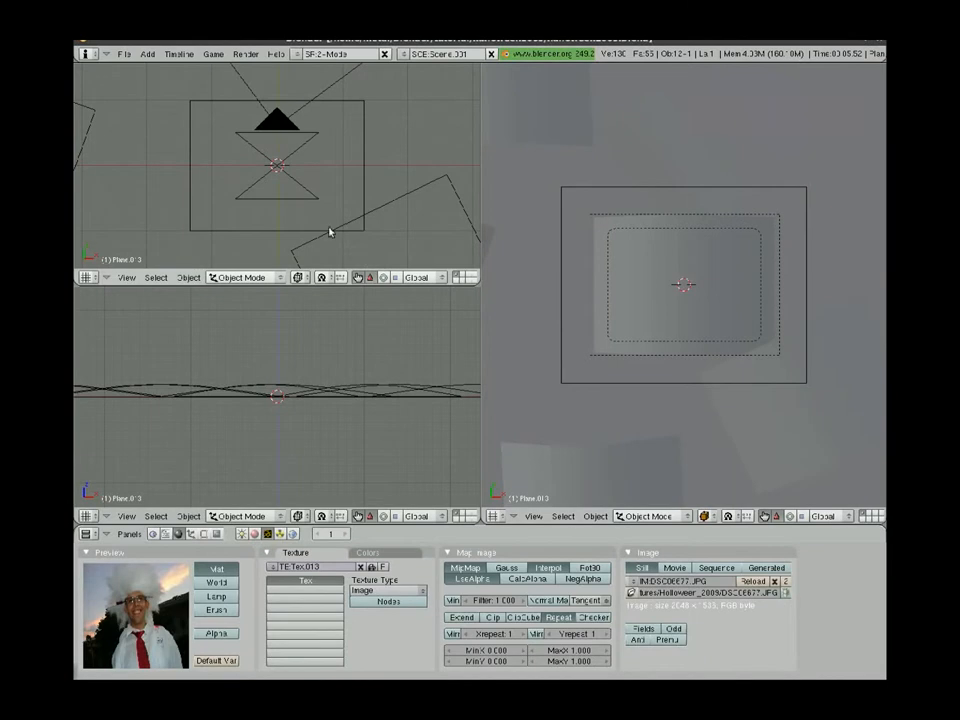
Step: Add an empty at the central photo and raise it slightly above the table
key("space")
mouse_move(370, 176)
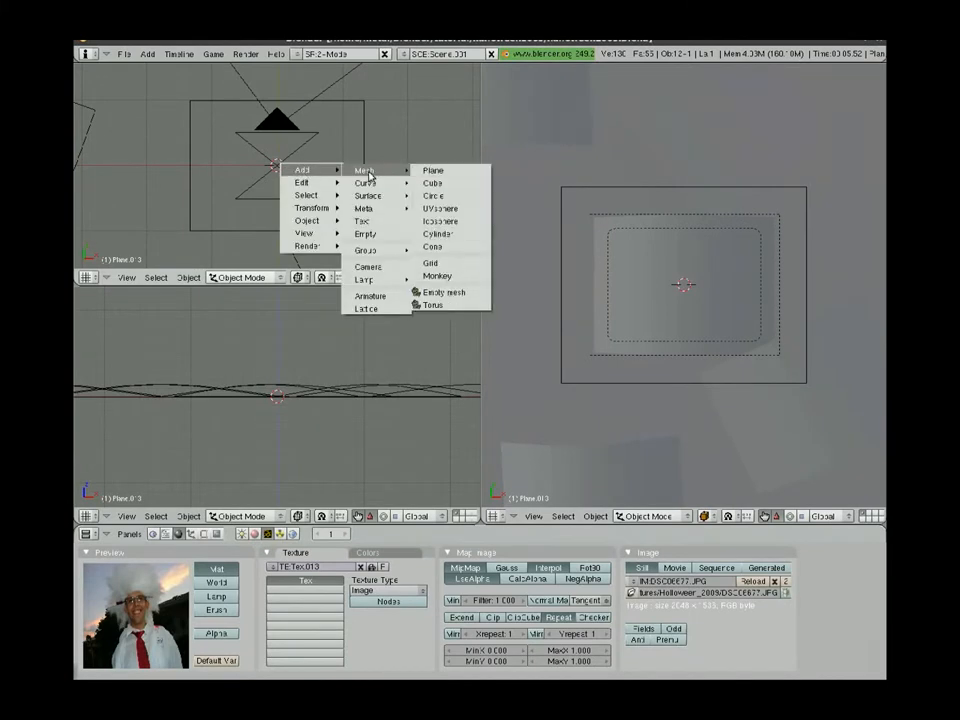
left_click(386, 234)
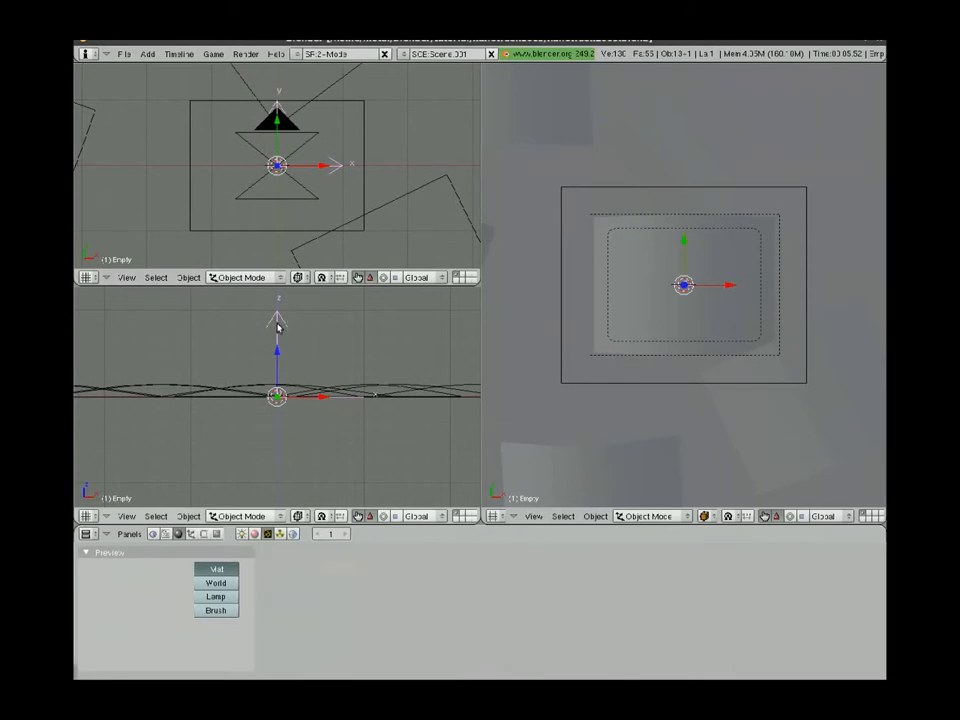
mouse_move(278, 327)
left_mouse_down()
mouse_move(275, 306)
mouse_move(277, 314)
left_mouse_up()
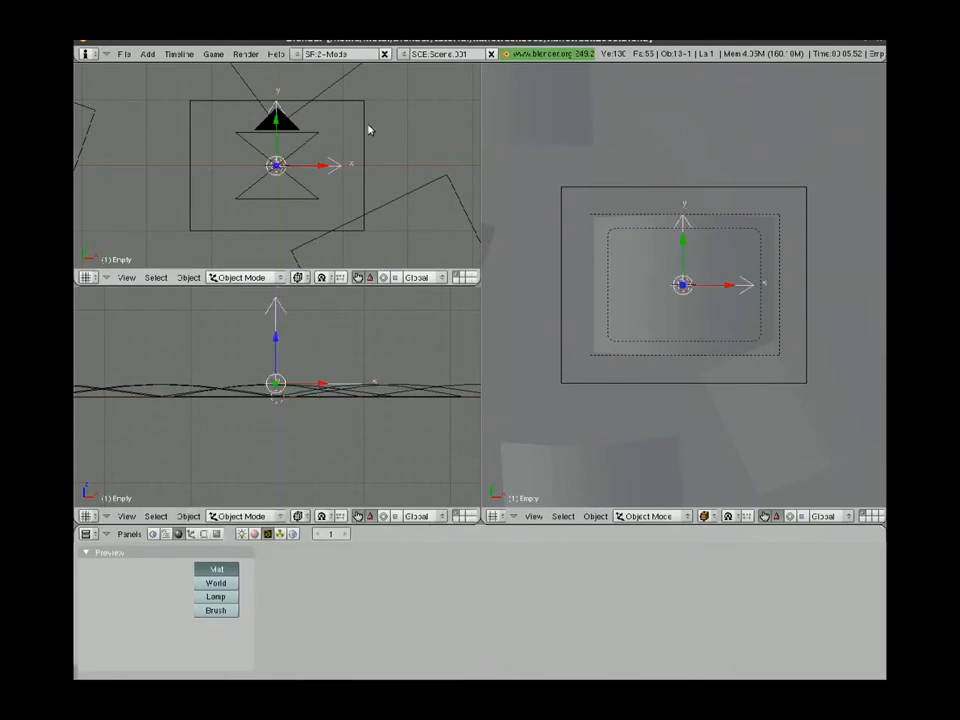
Step: Make the camera track the empty with a TrackTo constraint
right_click(318, 143)
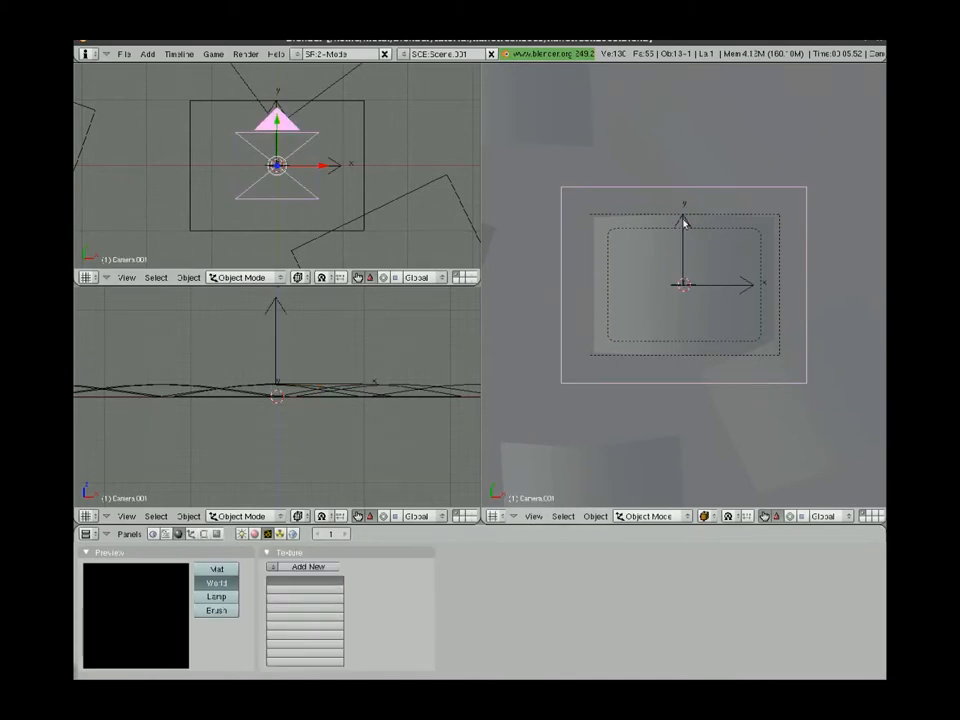
right_click(681, 254, "shift")
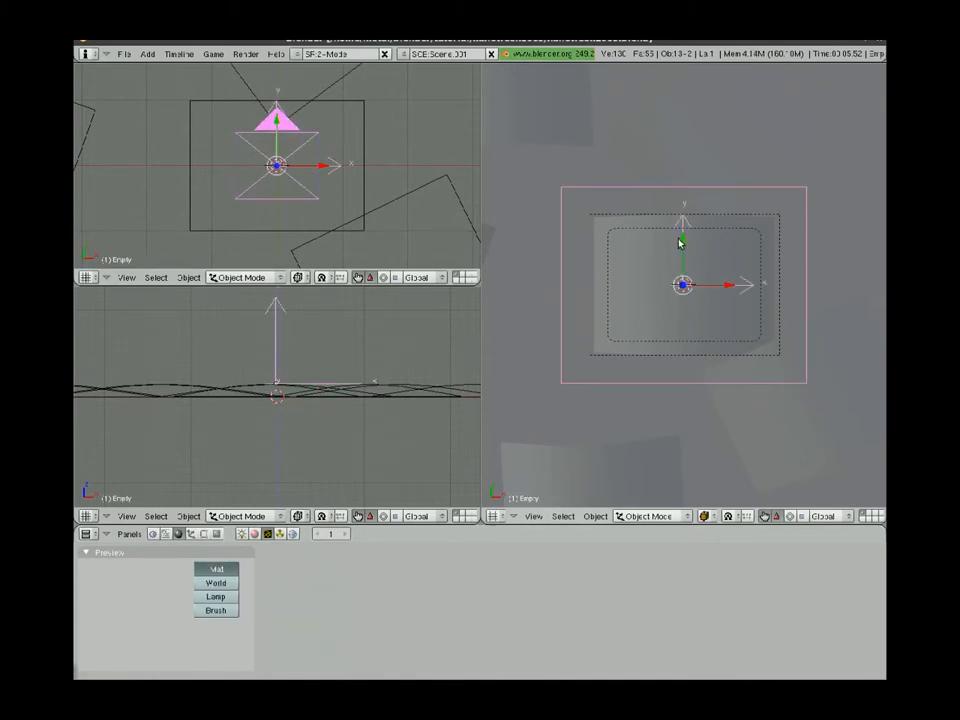
key("ctrl+t")
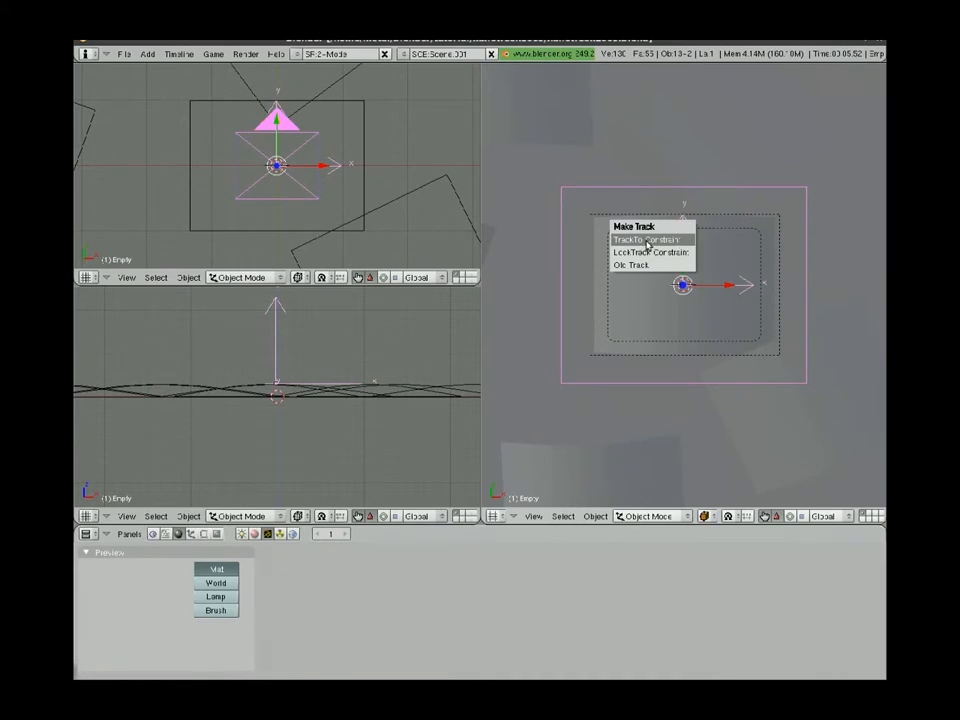
left_click(647, 241)
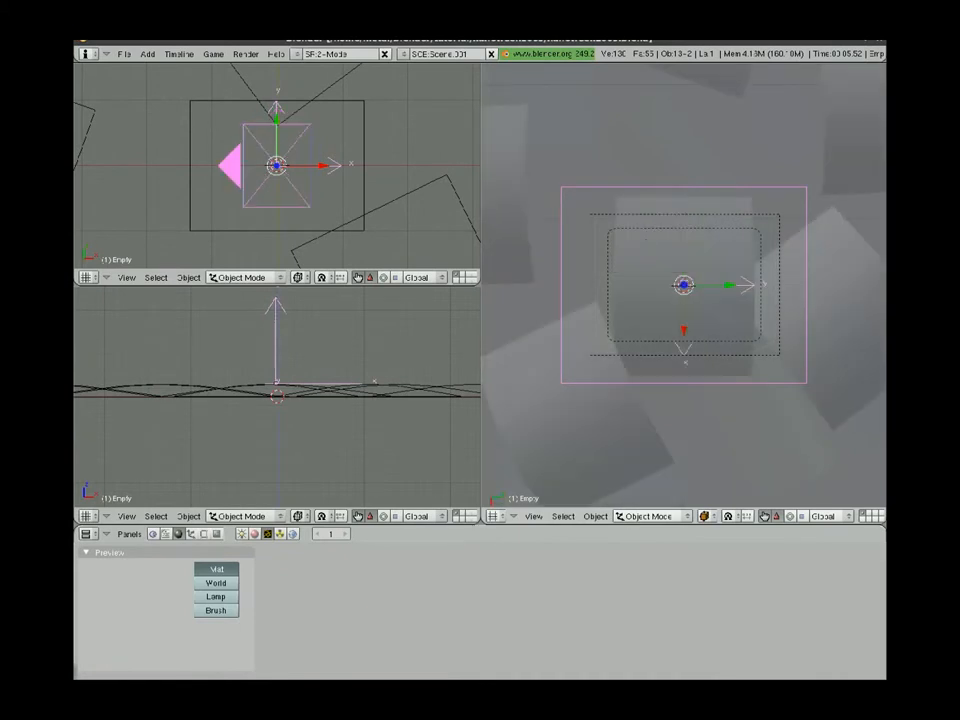
Step: Move the camera slightly off the empty in the top view so it looks at the central photo at a slight tilt
right_click(318, 136)
key("r")
key("Escape")
key("g")
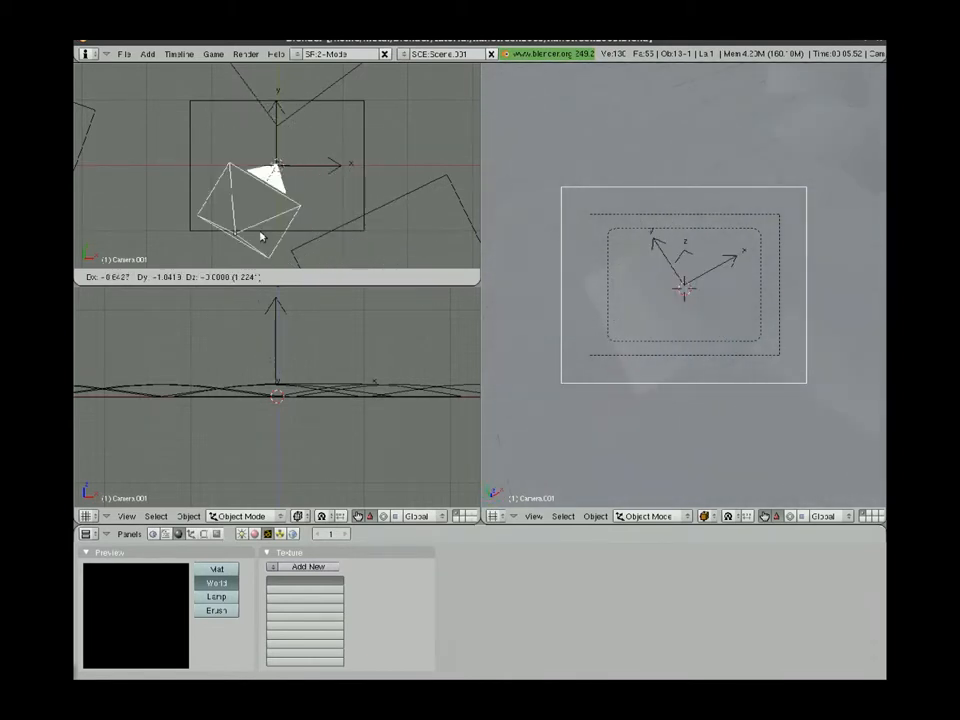
left_click(308, 184)
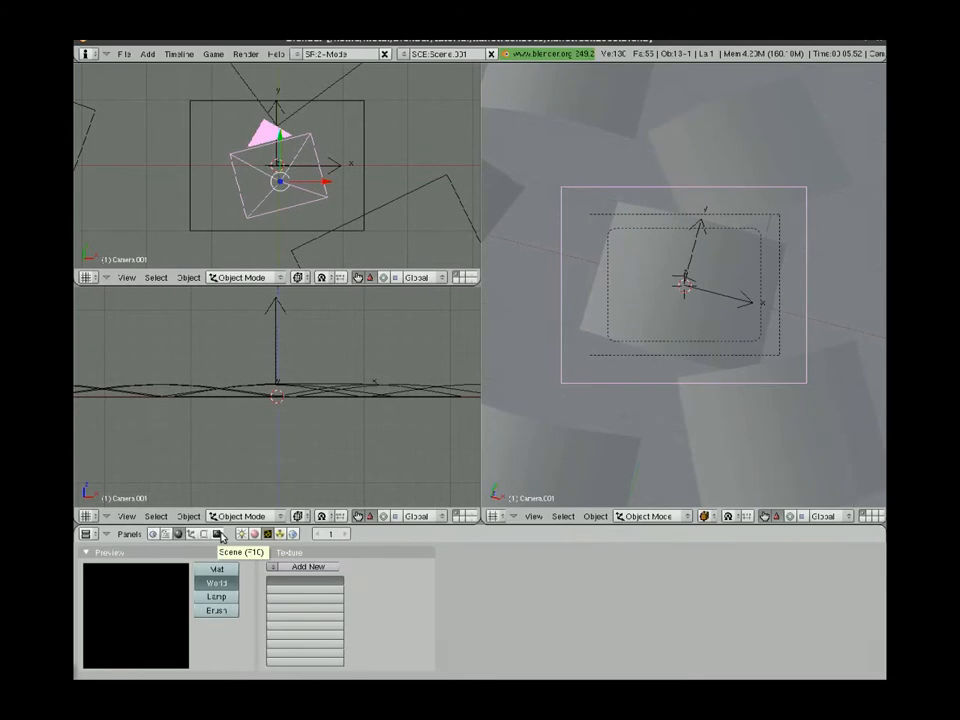
Step: Set the animation's end frame to 180 and save over the existing halloween2009.blend file
left_click(219, 535)
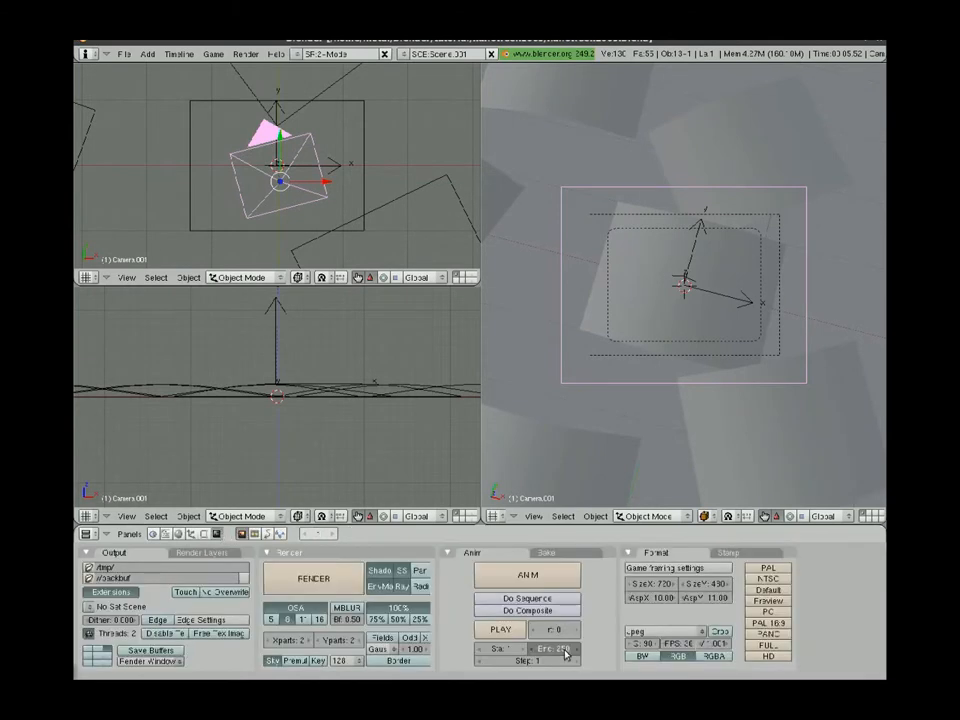
left_click(558, 651)
type("100")
key("Return")
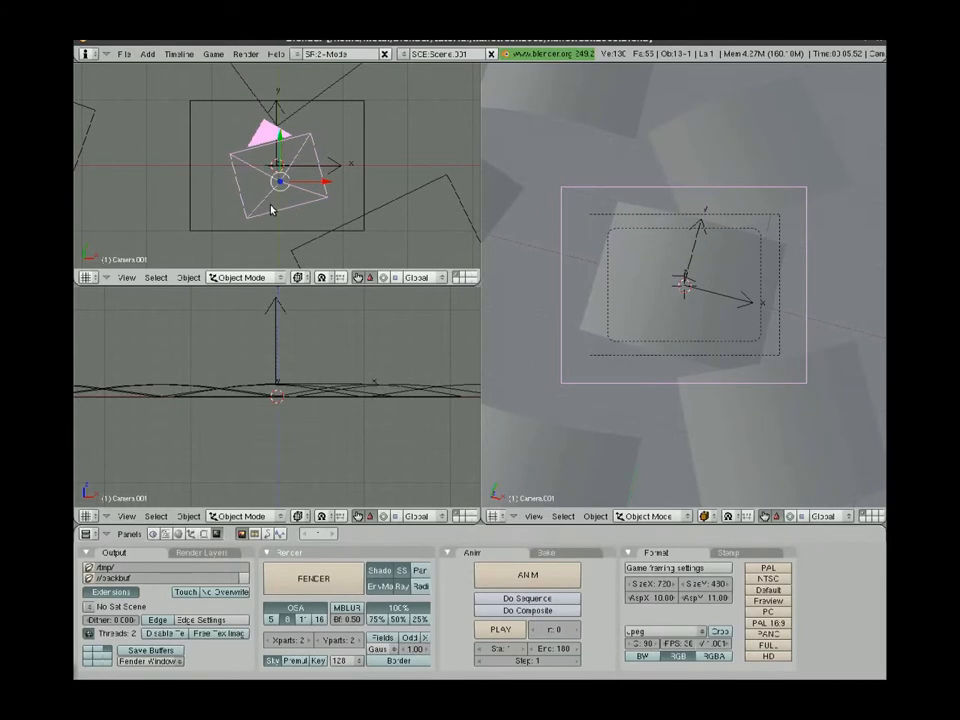
key("ctrl+w")
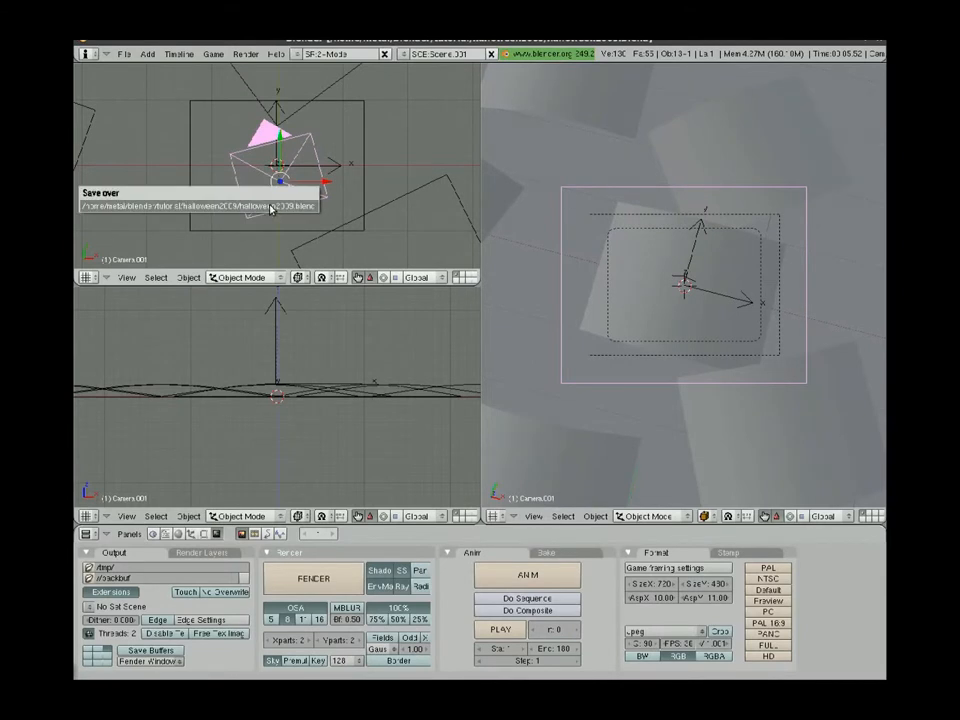
left_click(270, 208)
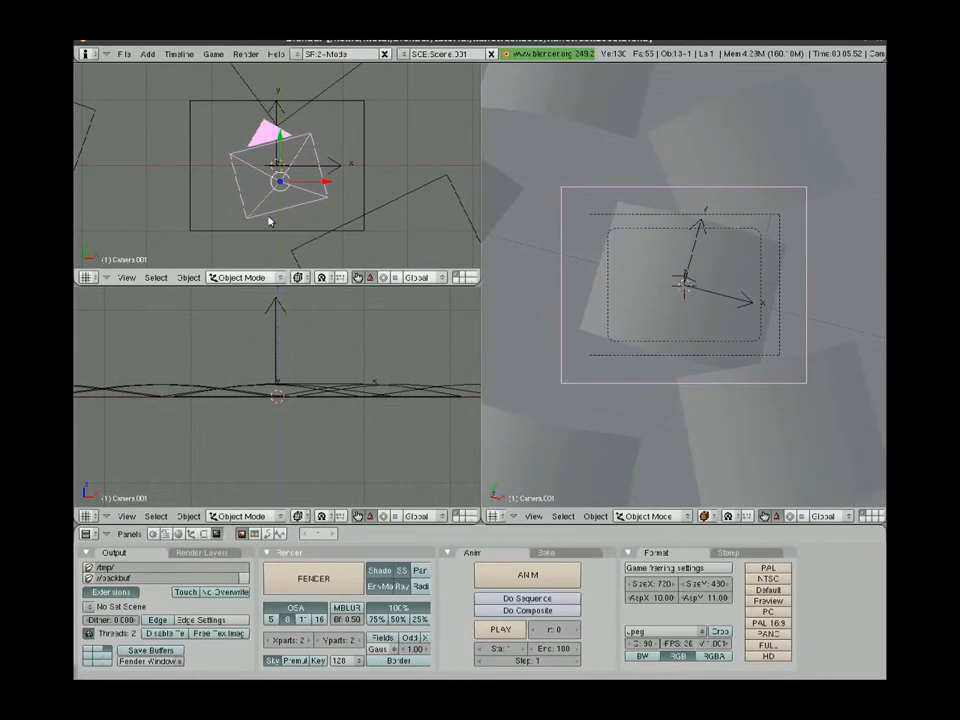
Step: Keyframe the camera's LocRotScale at frames 1 and 180, moving it diagonally away from the empty for the second key
key("i")
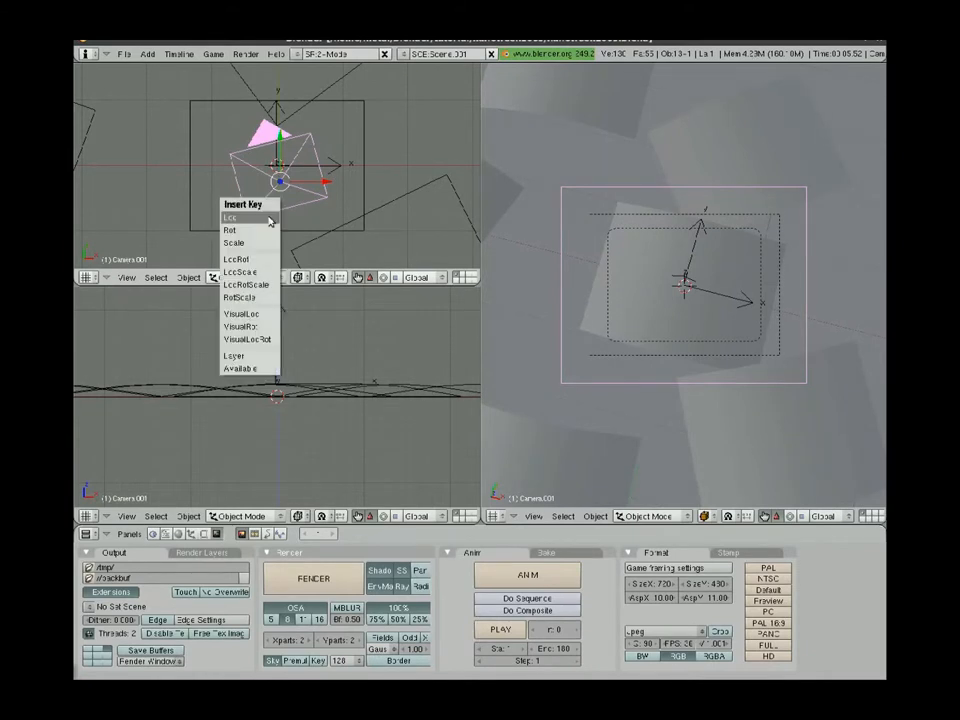
left_click(246, 290)
key("shift+Right")
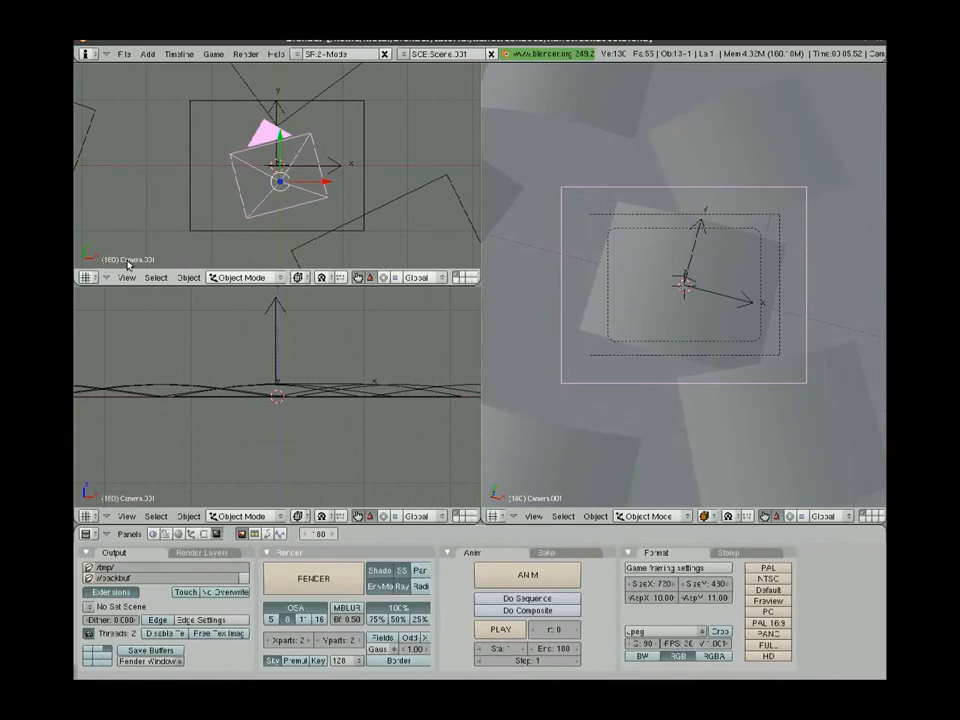
key("g")
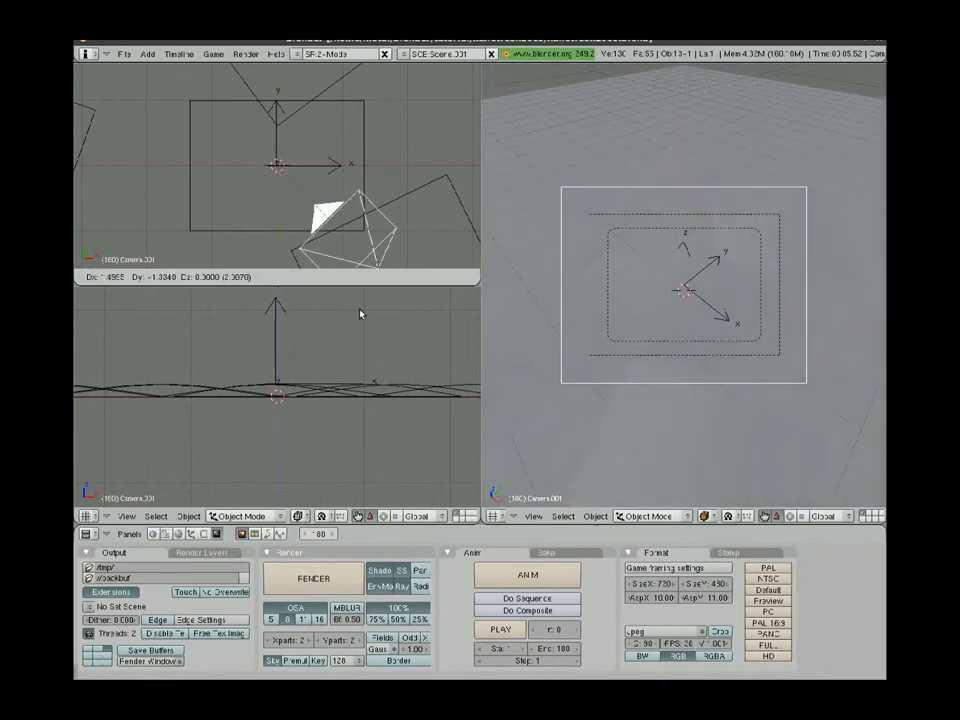
left_click(397, 343)
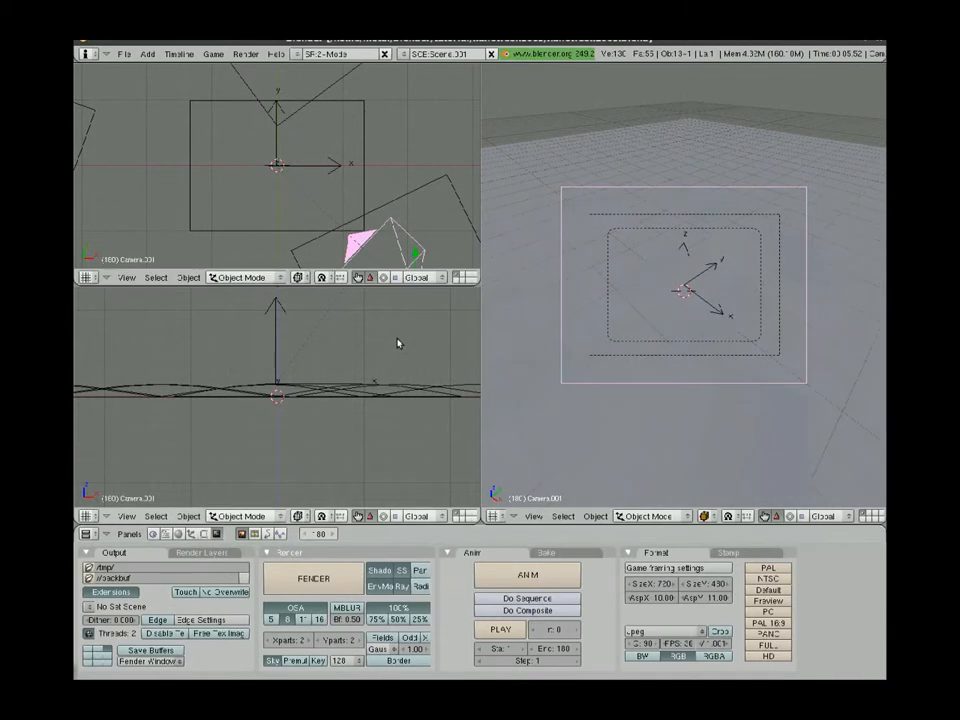
key("i")
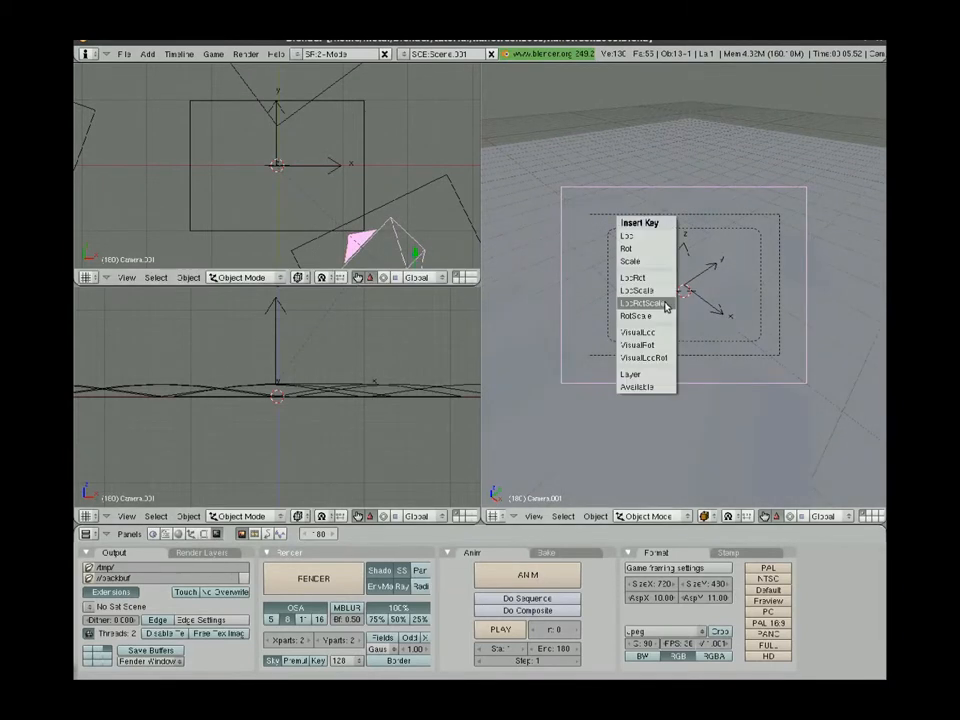
left_click(666, 304)
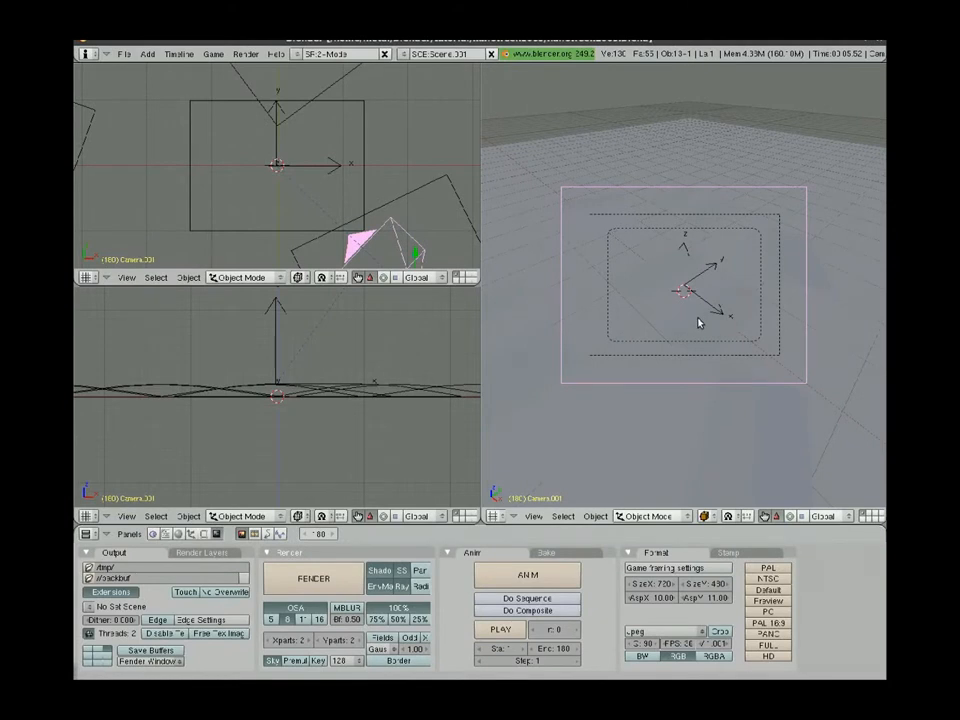
Step: Play back the camera animation and render frame 180 to check the framing of the central photo
key("alt+a")
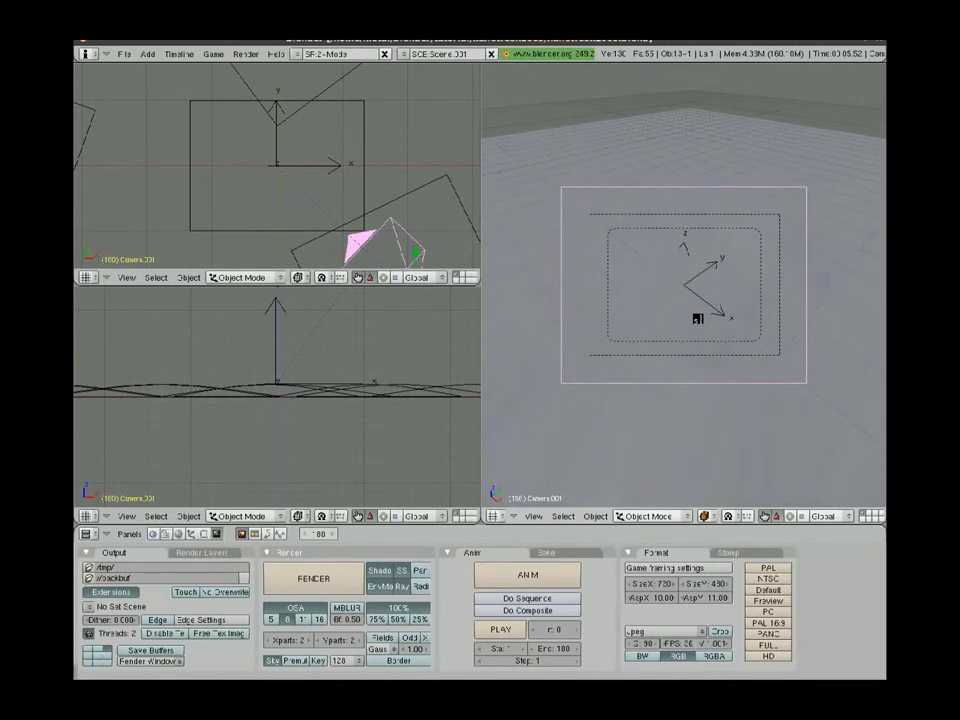
key("Escape")
key("F12")
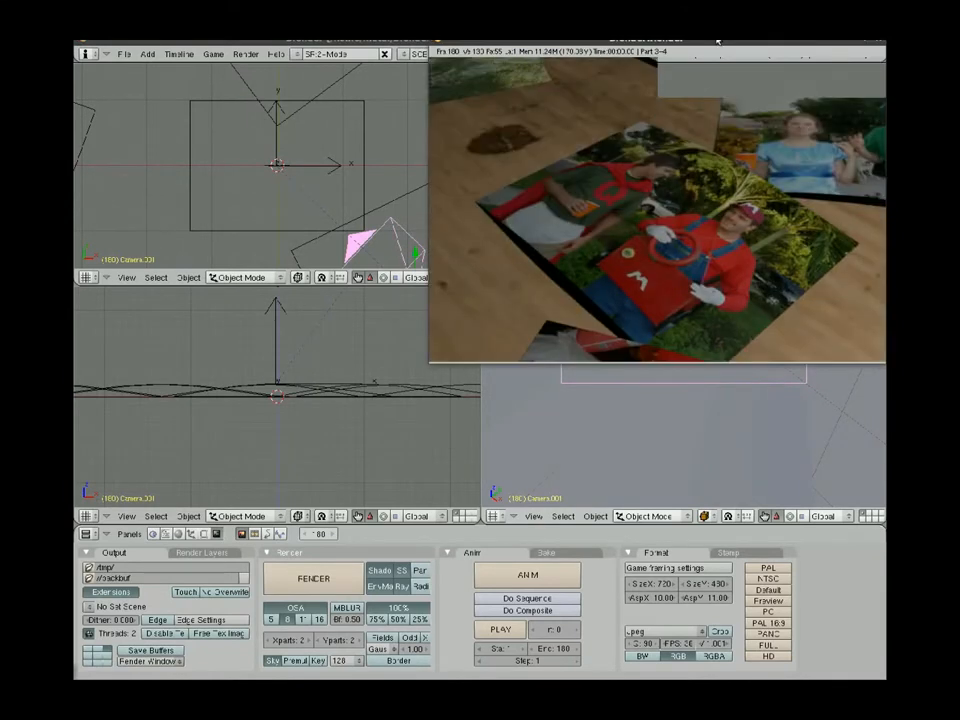
left_click_drag(718, 42, 415, 155)
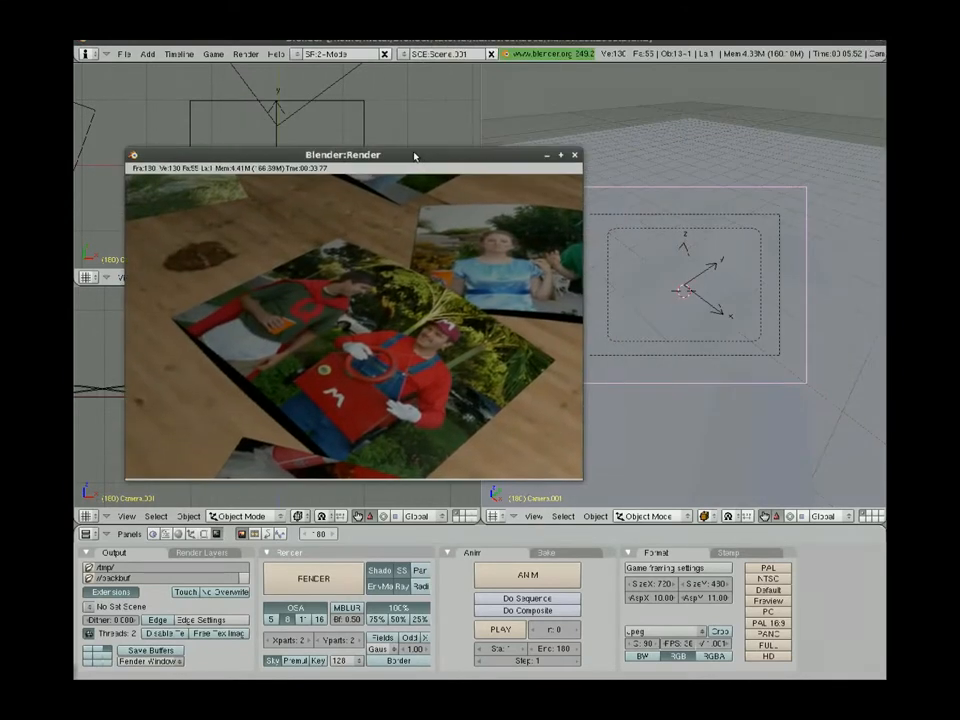
left_click(574, 155)
Step: Add a mesh plane at the centre of the scene, over the central photo
scroll(263, 197, "down", 3)
scroll(263, 197, "down", 1)
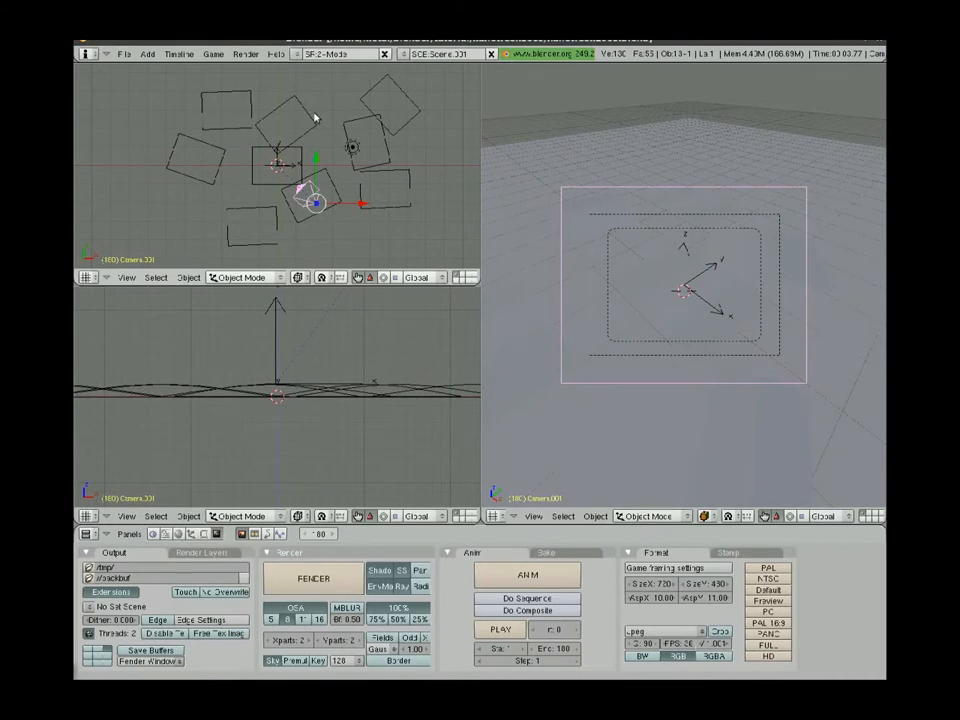
key("space")
mouse_move(372, 116)
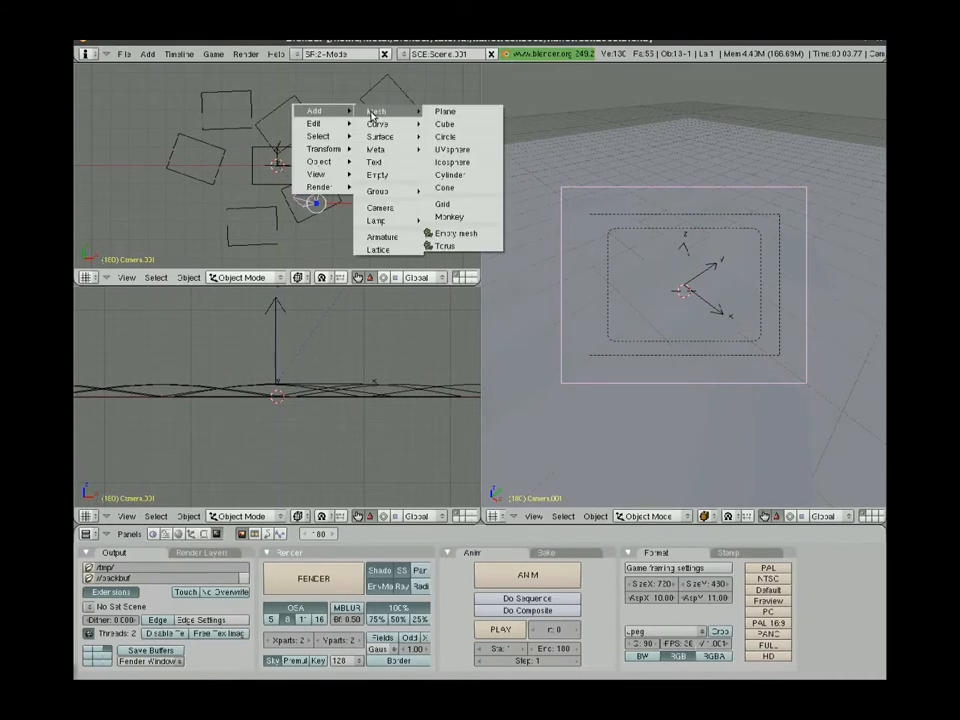
left_click(444, 111)
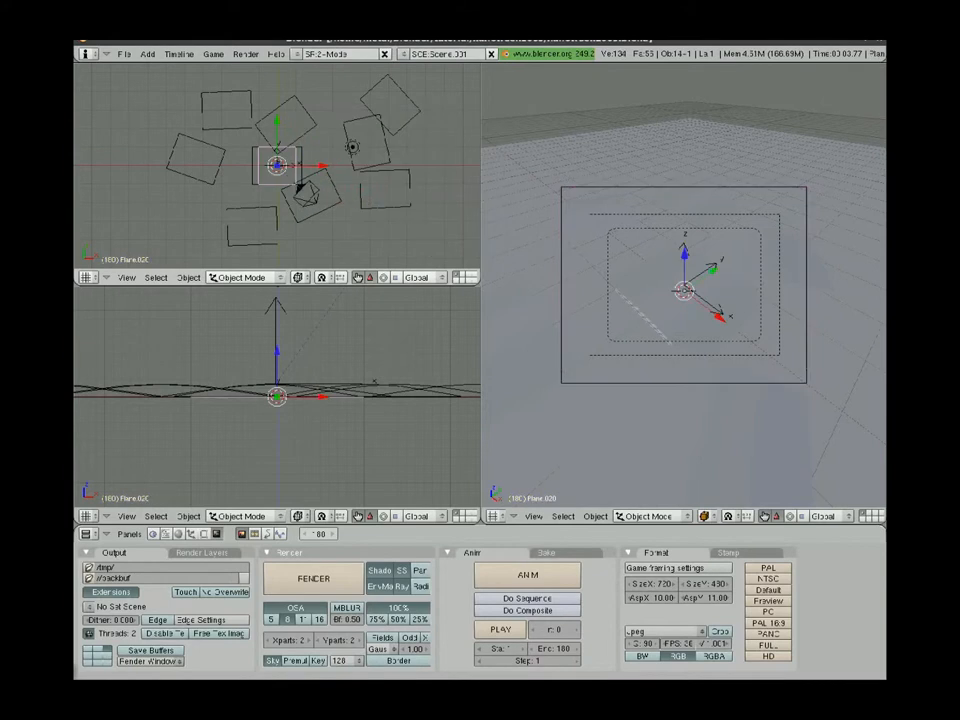
Step: Widen the new plane along X and scale it overall so it extends slightly beyond the central photo on every side
key("s")
key("x")
left_click(335, 176)
key("s")
left_click(260, 136)
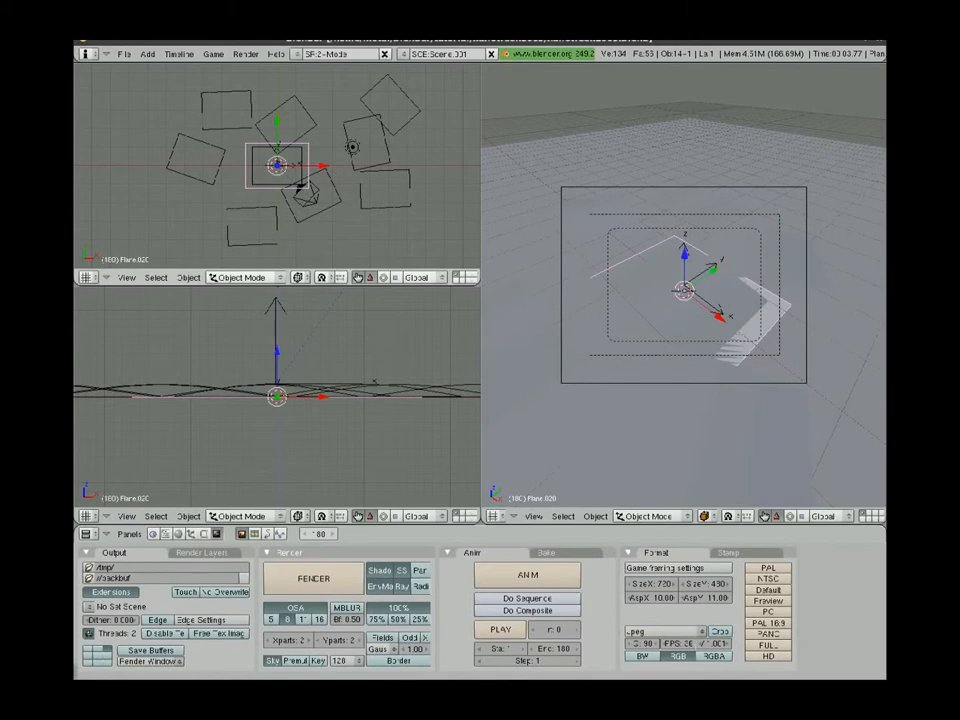
Step: Move the enlarged plane away from the central photo to among the rear photos and rotate it to lie at an angle
key("g")
left_click(358, 104)
key("r")
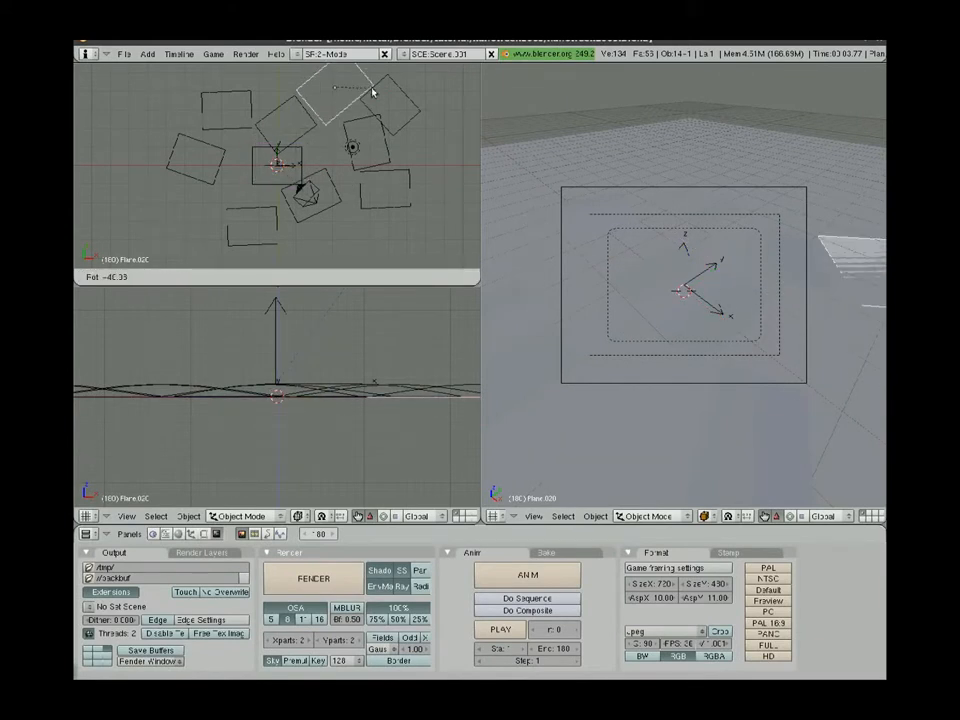
left_click(371, 88)
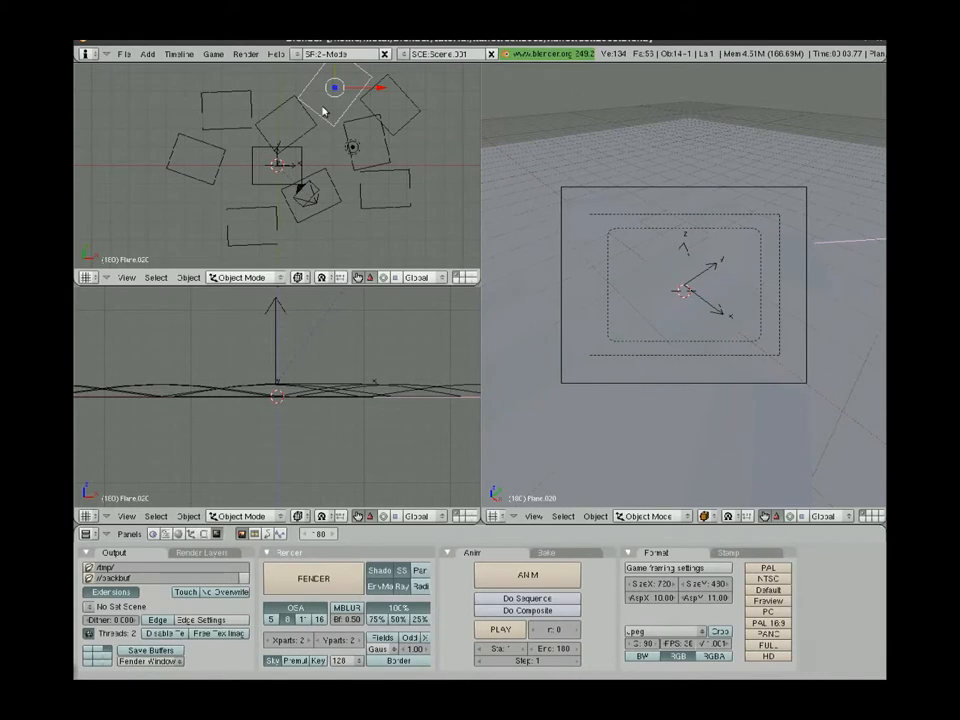
Step: Give the plane a new material and add a texture of type Image to it
left_click(254, 534)
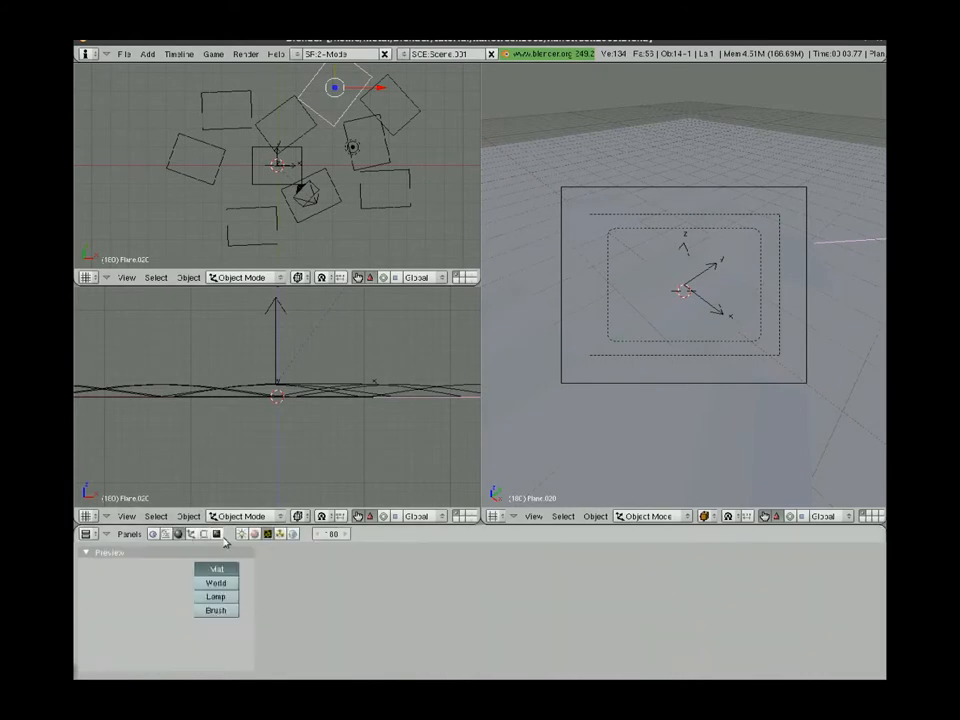
left_click(254, 534)
left_click(304, 577)
left_click(268, 534)
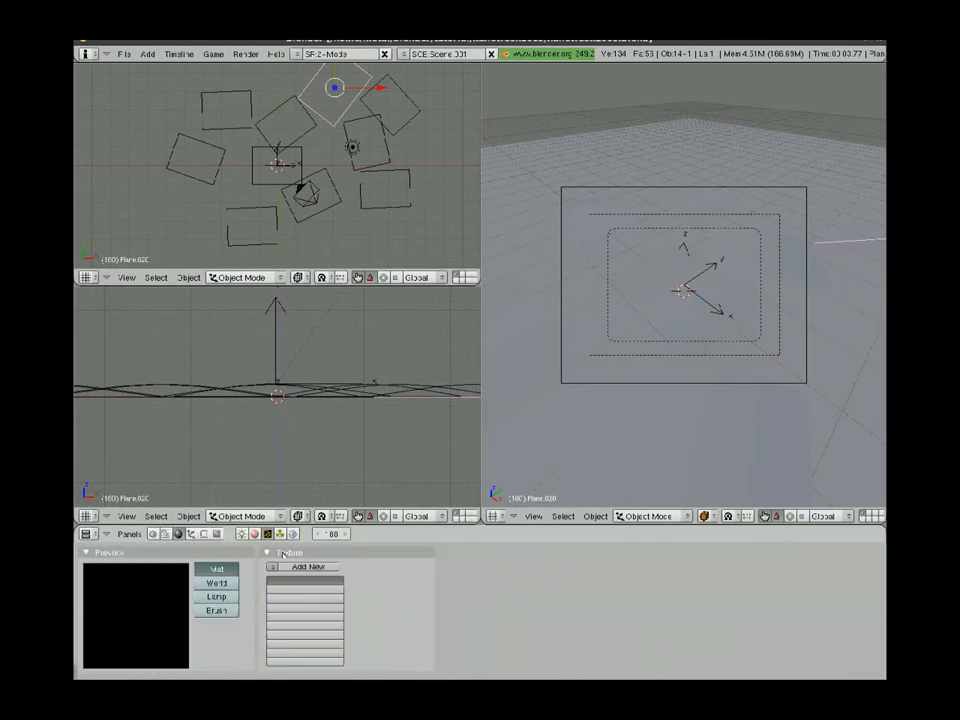
left_click(293, 567)
left_click(390, 591)
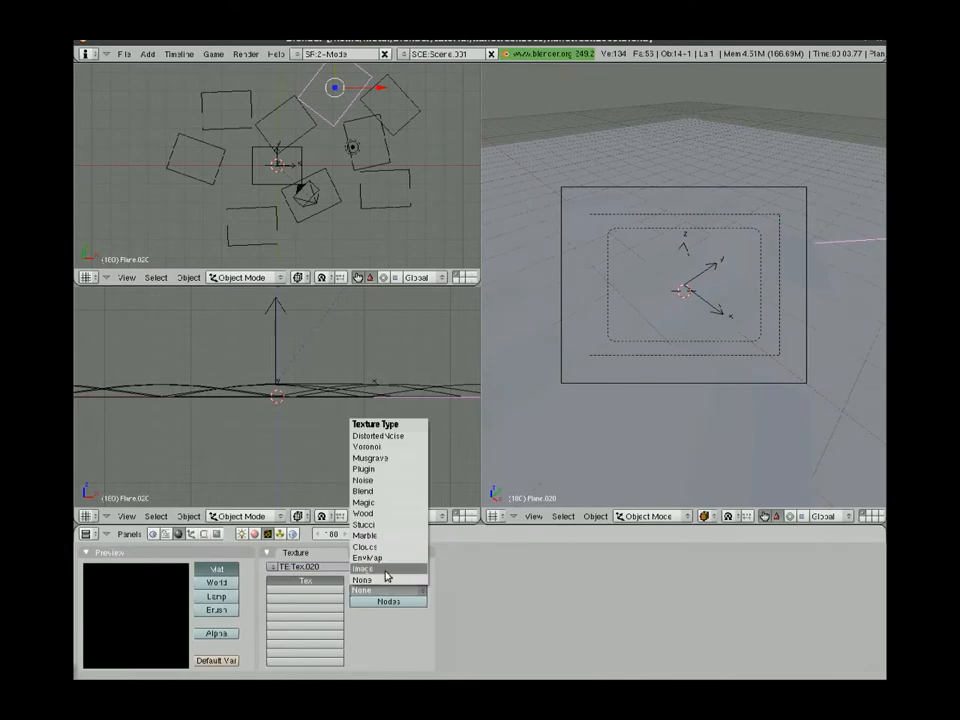
left_click(386, 570)
Step: Load invite.jpeg from the Pictures/Holloween_2009 folder as the plane's texture image
left_click(660, 588)
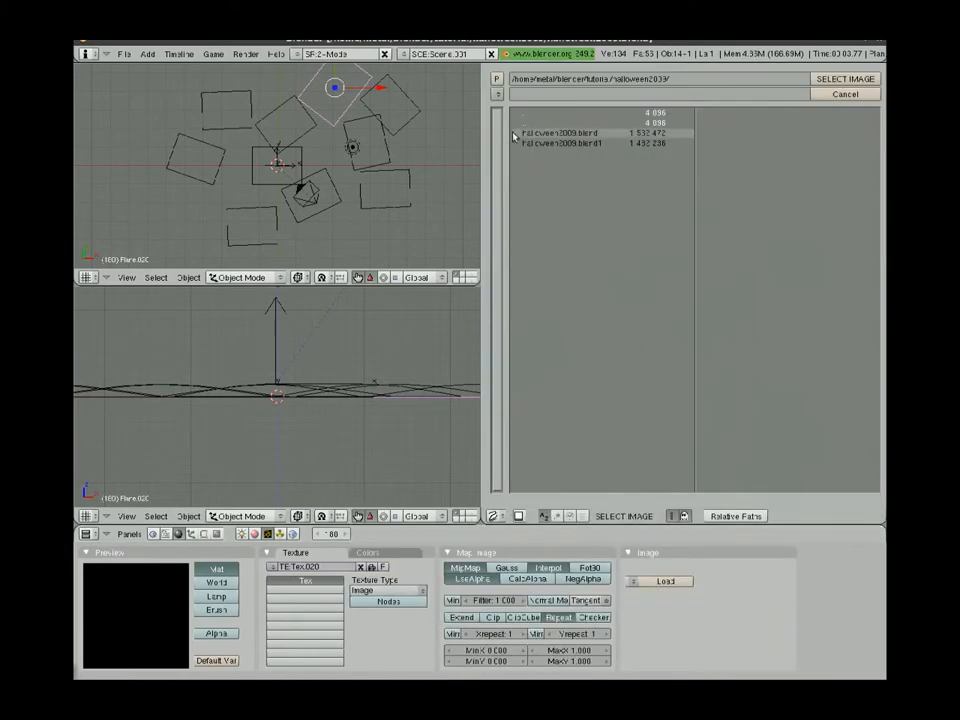
left_click(495, 95)
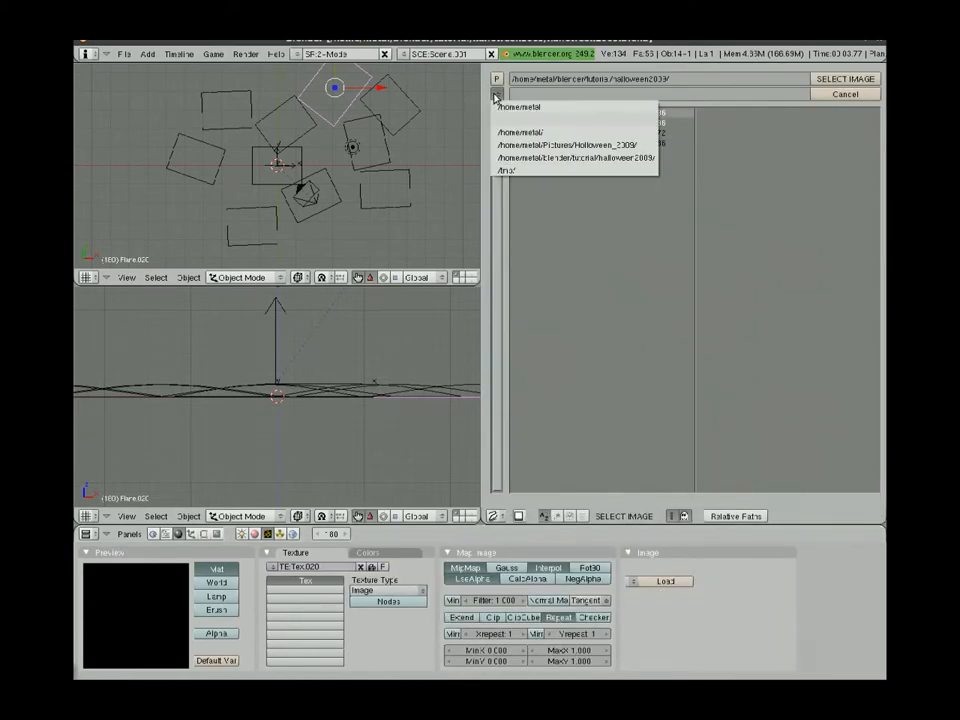
left_click(513, 145)
left_click(729, 155)
left_click(850, 79)
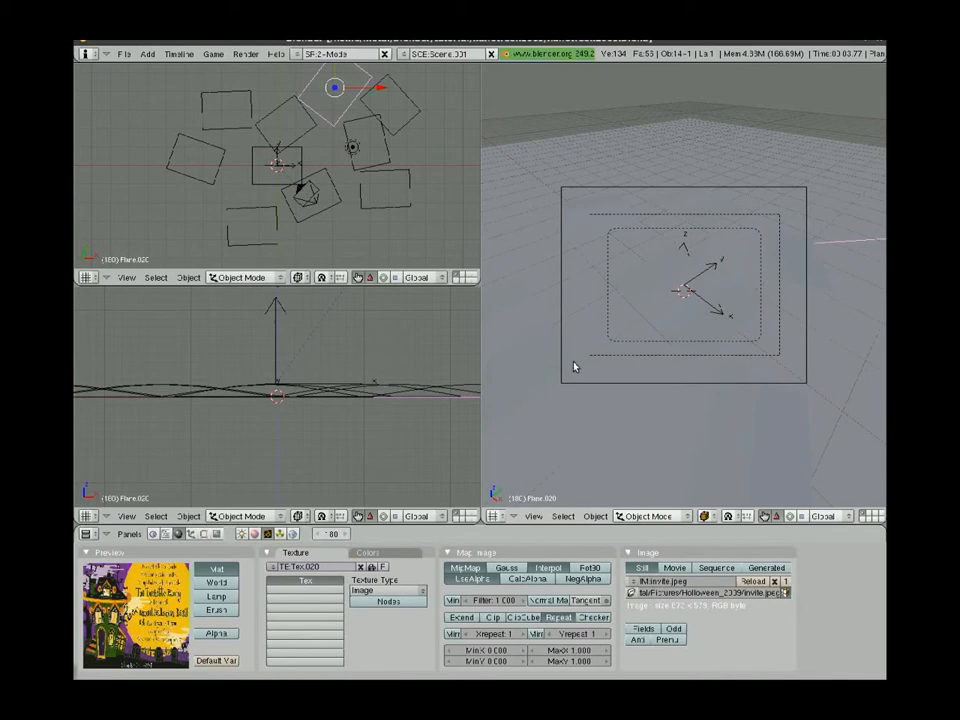
Step: Save the project over its existing file and add a new scene as a full copy of Scene.001
key("ctrl+w")
left_click(552, 377)
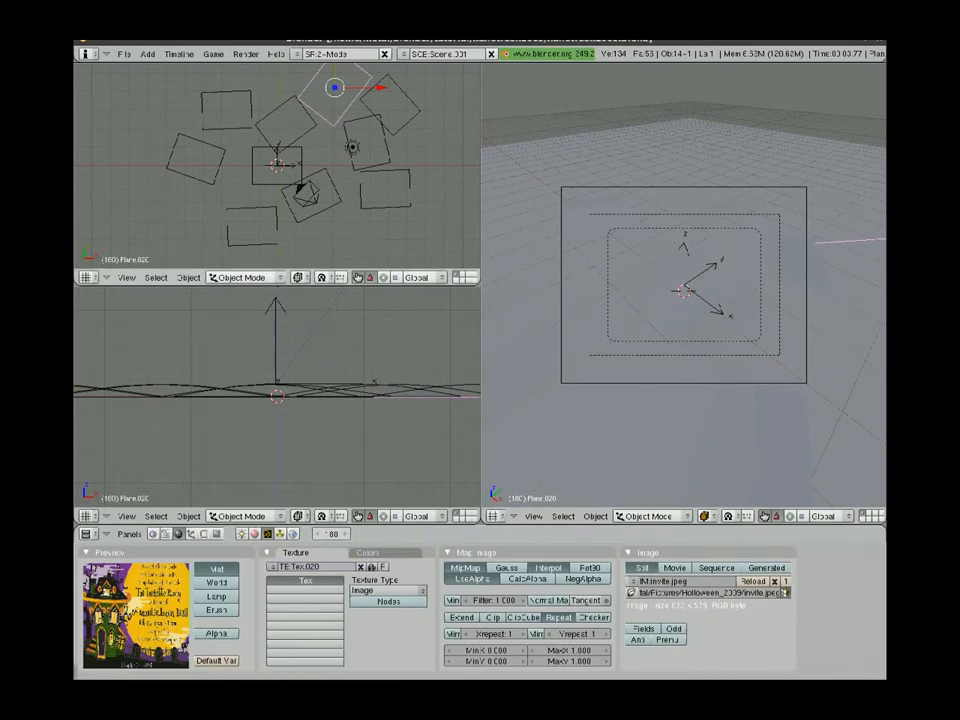
left_click(402, 54)
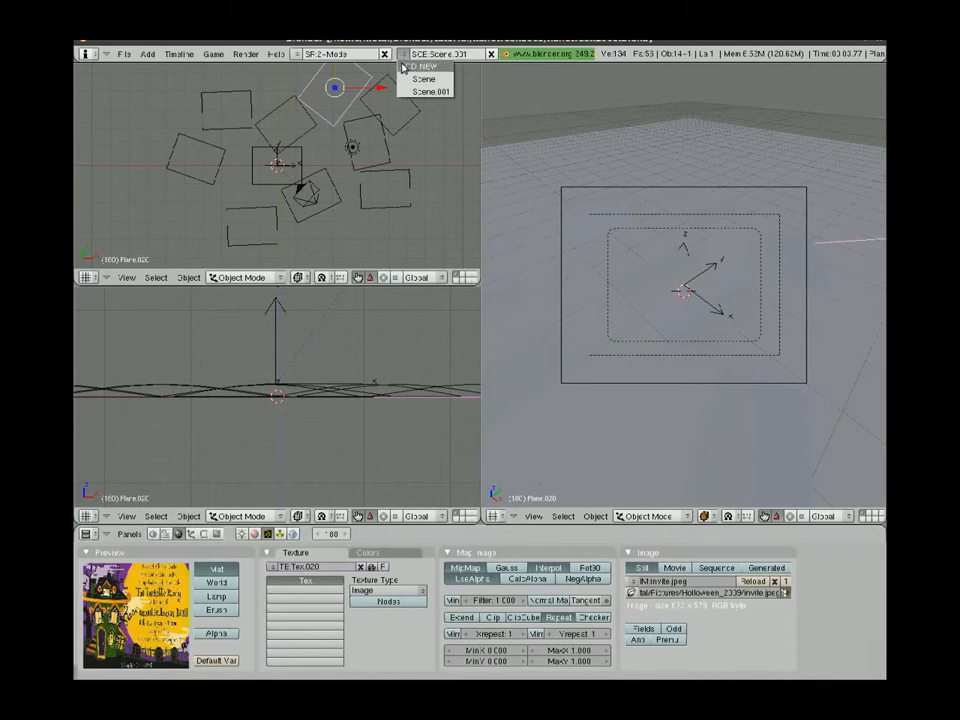
left_click(412, 66)
left_click(403, 104)
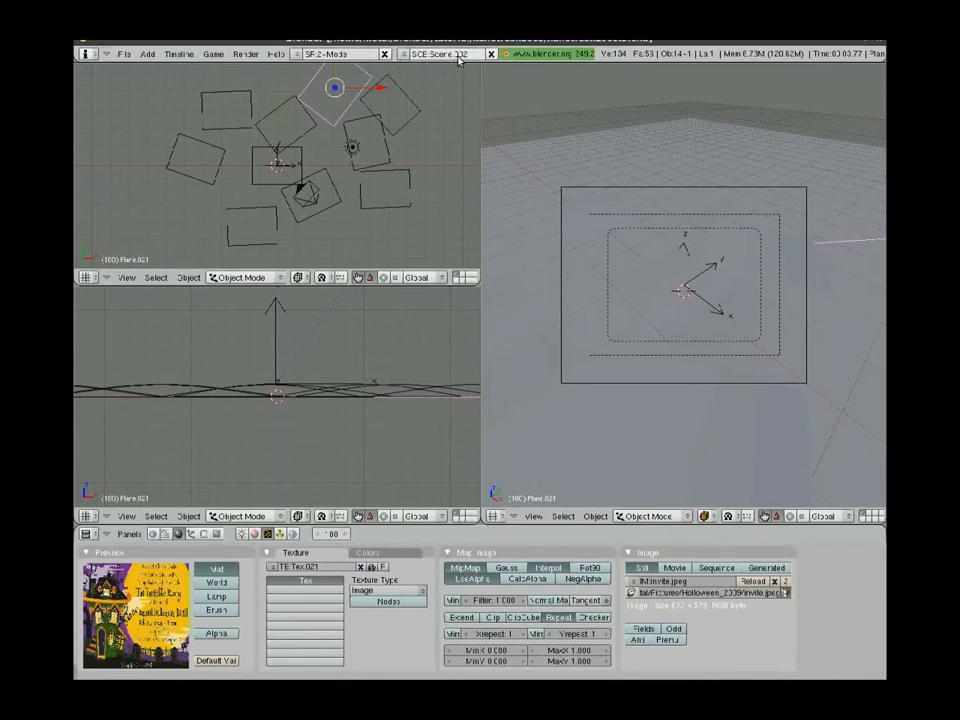
Step: Move the camera's target empty from the central photo onto the tilted photo just behind it
right_click(293, 170)
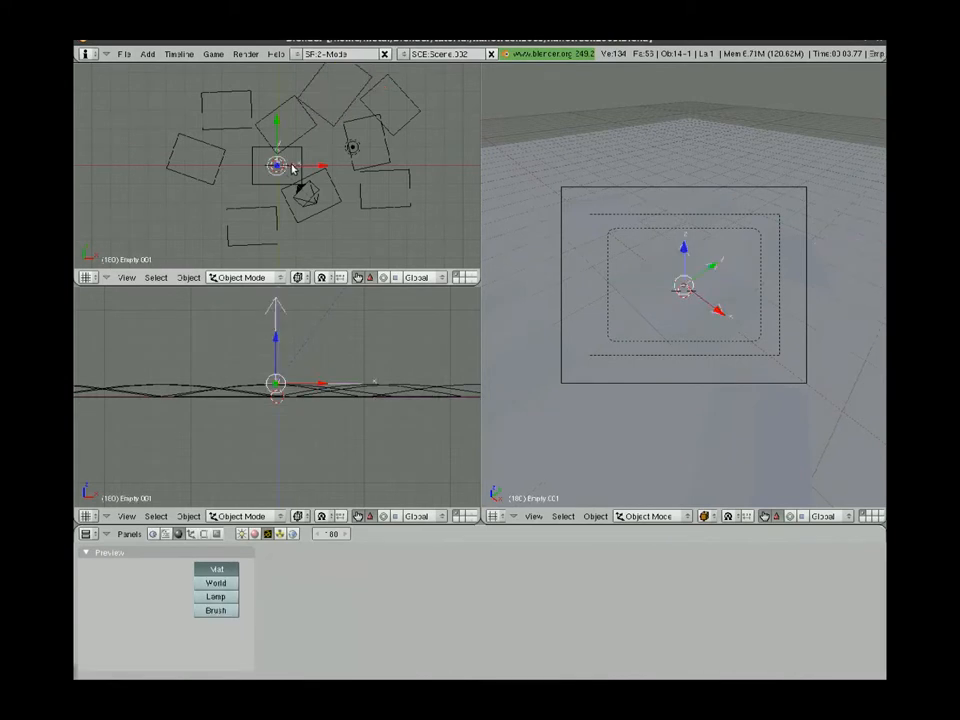
key("g")
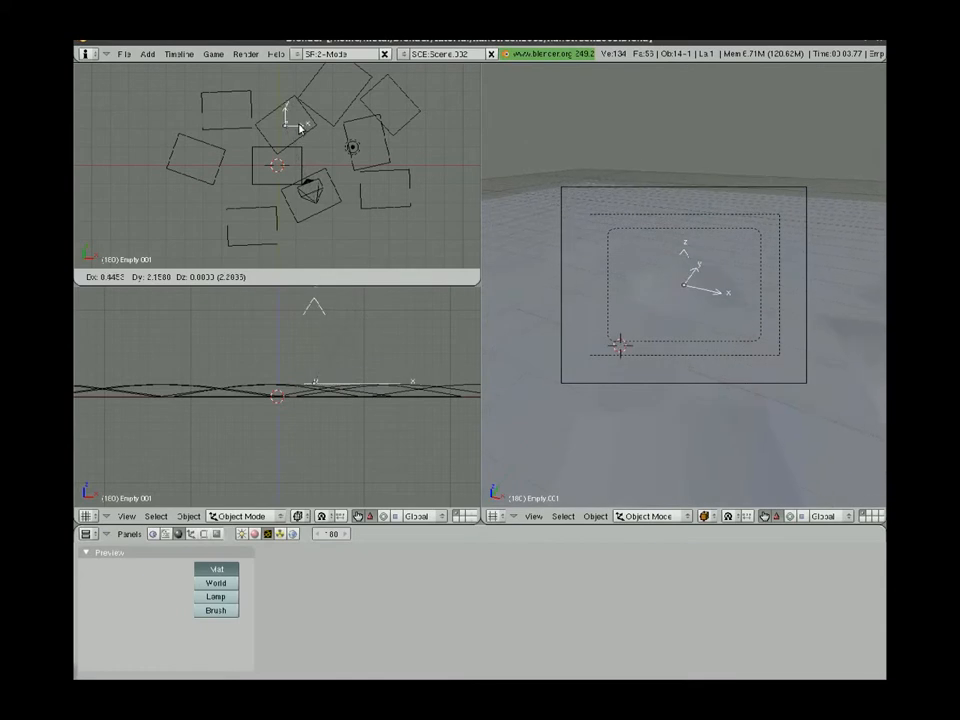
left_click(301, 128)
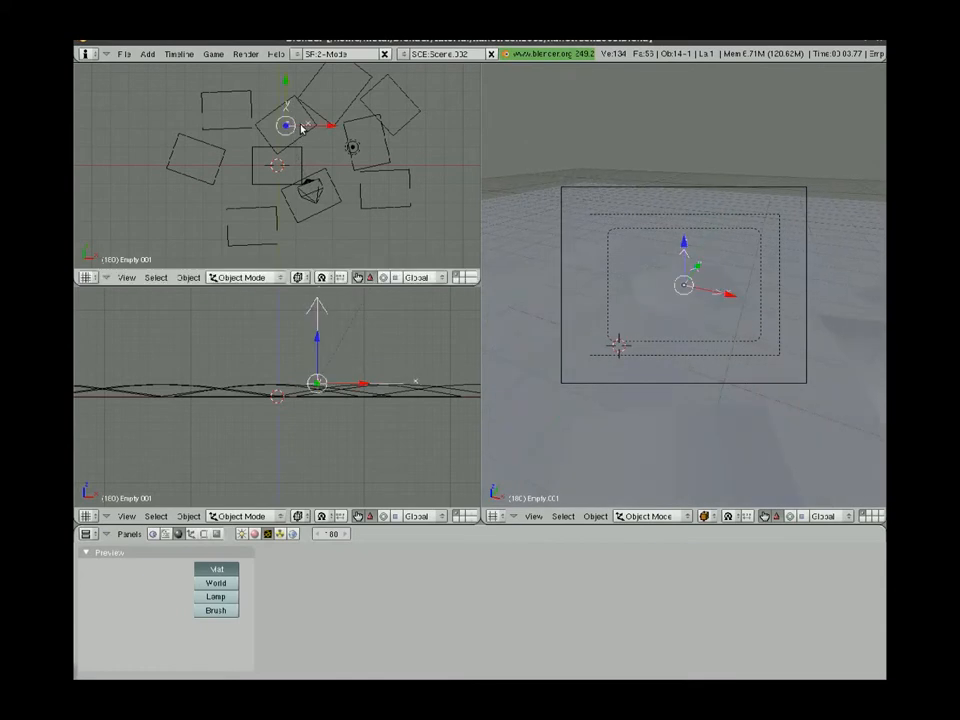
Step: Show the camera's Ipo curves and erase all of its animation keys
right_click(313, 183)
left_click(86, 516)
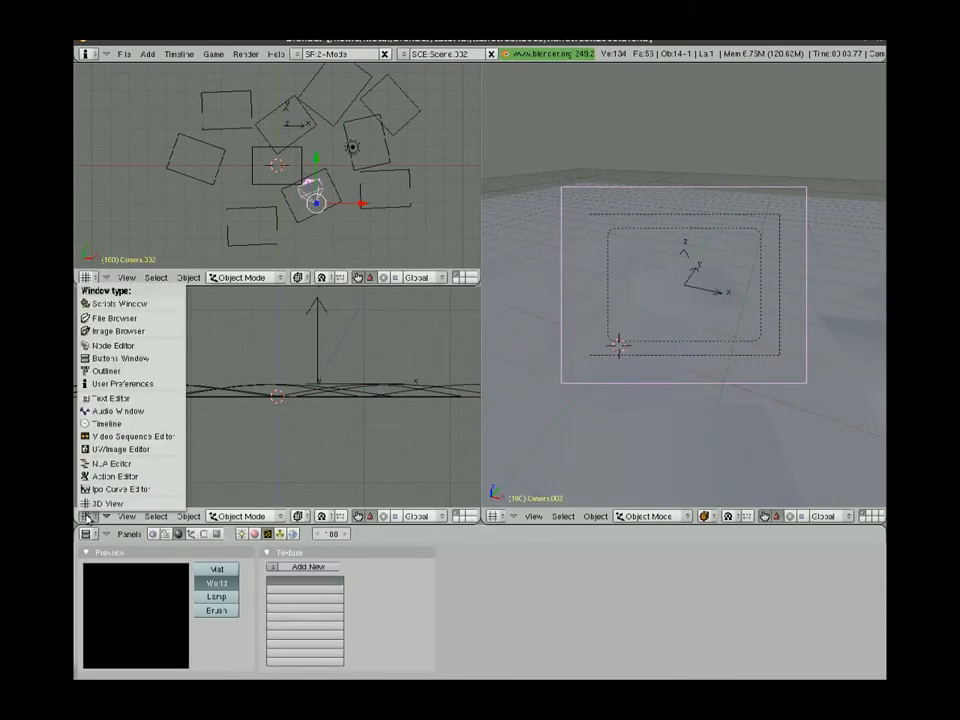
left_click(105, 489)
scroll(182, 424, "down", 5)
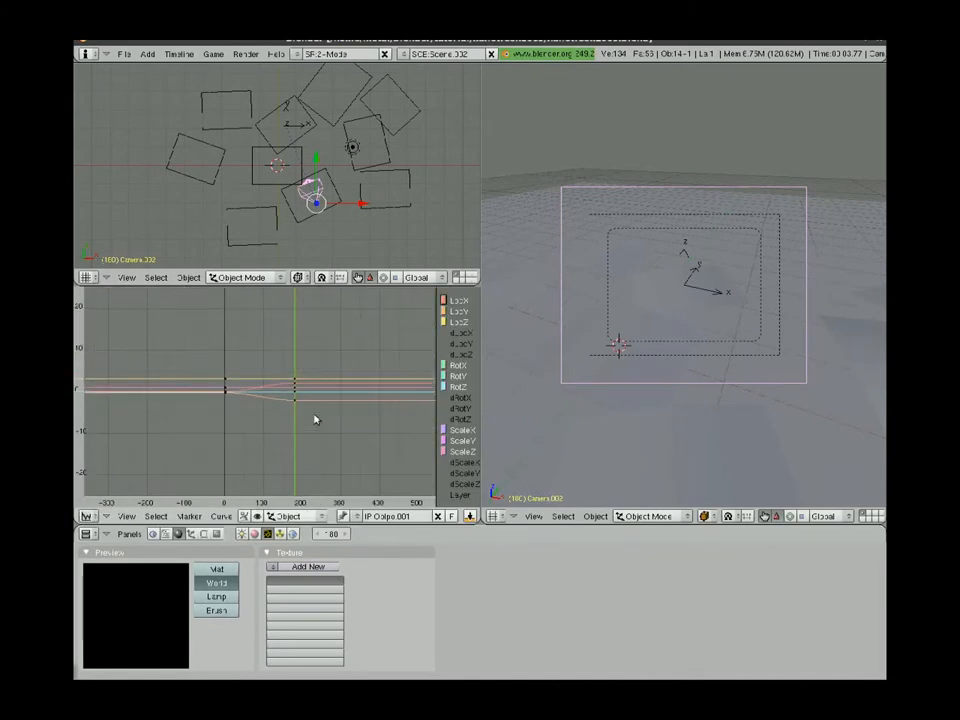
key("a")
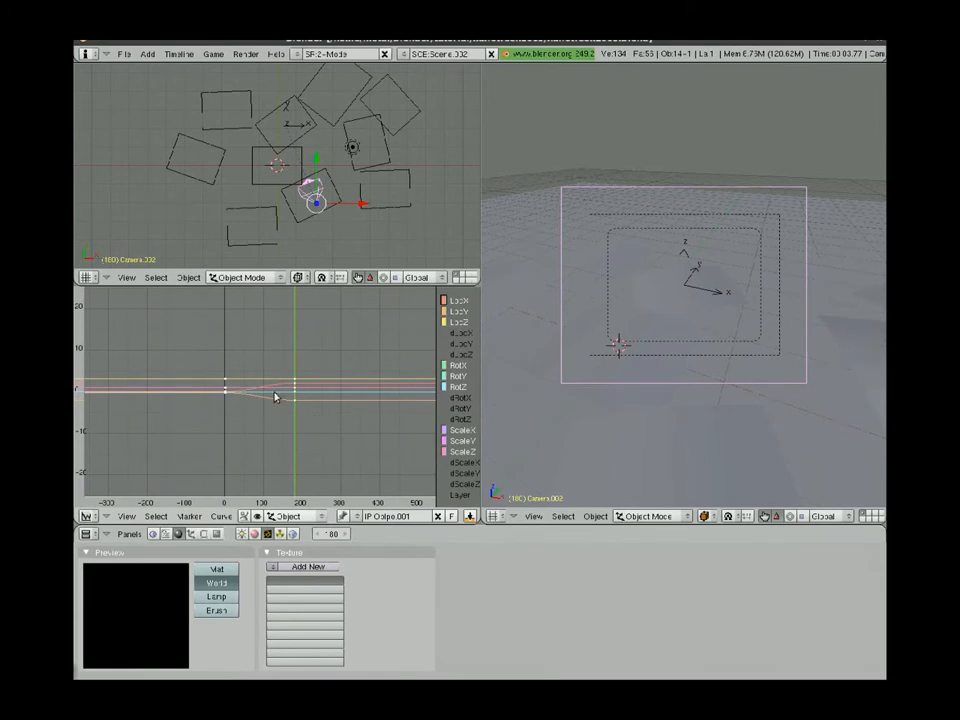
key("x")
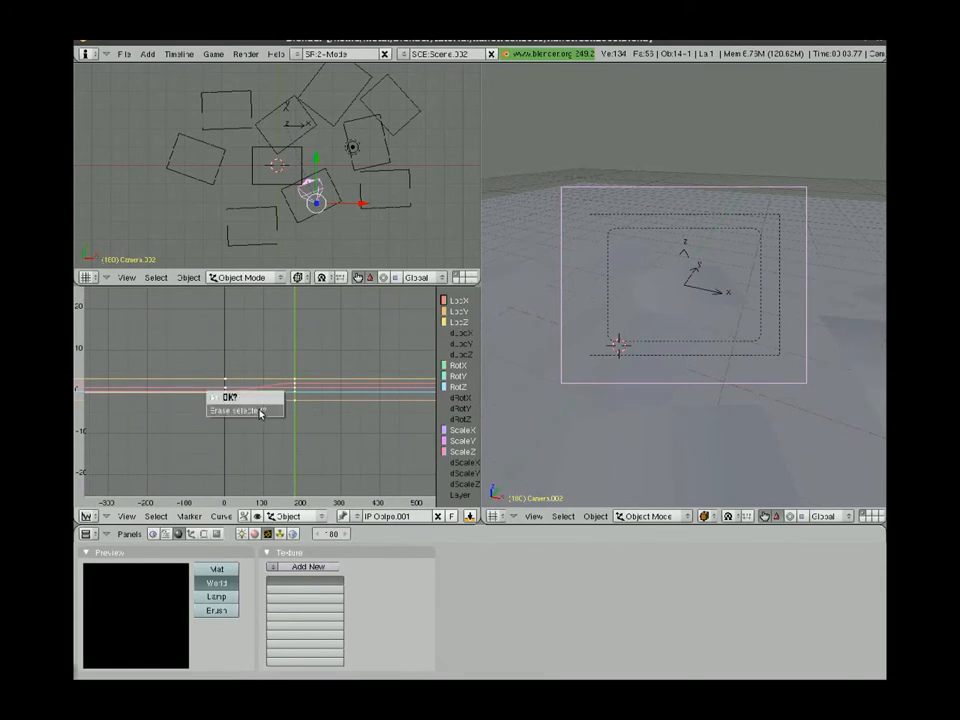
left_click(260, 411)
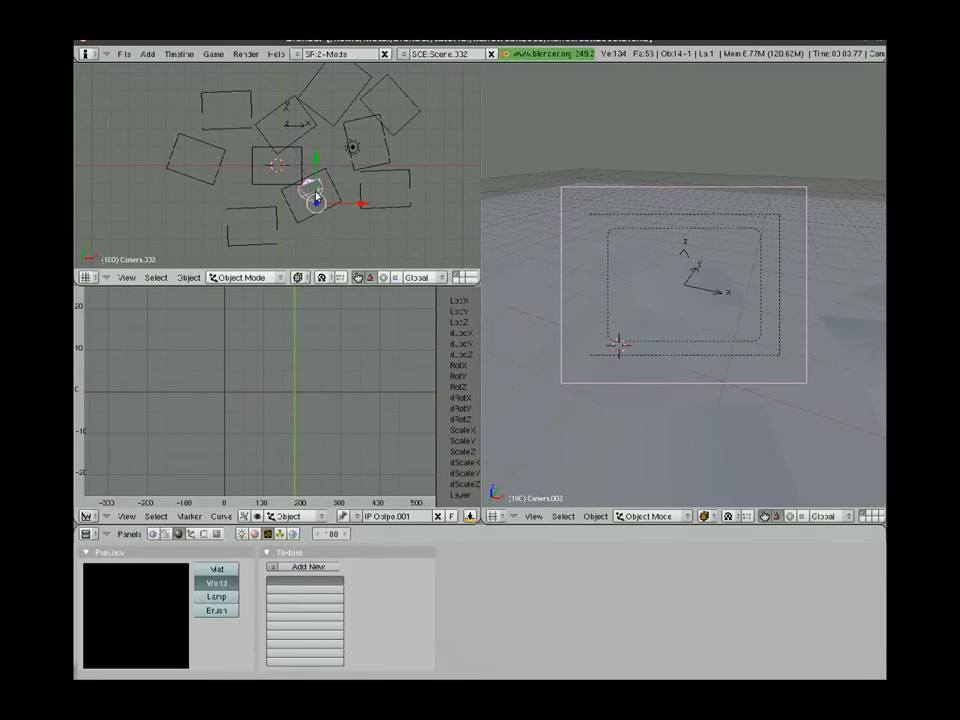
Step: Move the camera beside the empty, raise it about 2.6 units, and insert a LocRotScale key at frame 1
left_click_drag(315, 200, 311, 123)
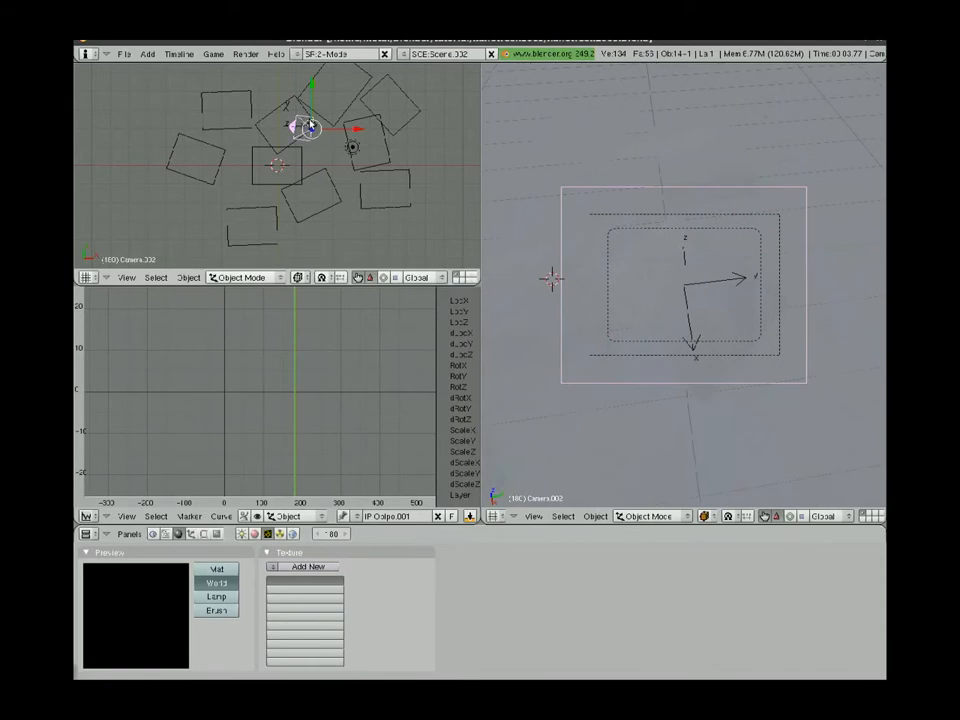
key("shift+Left")
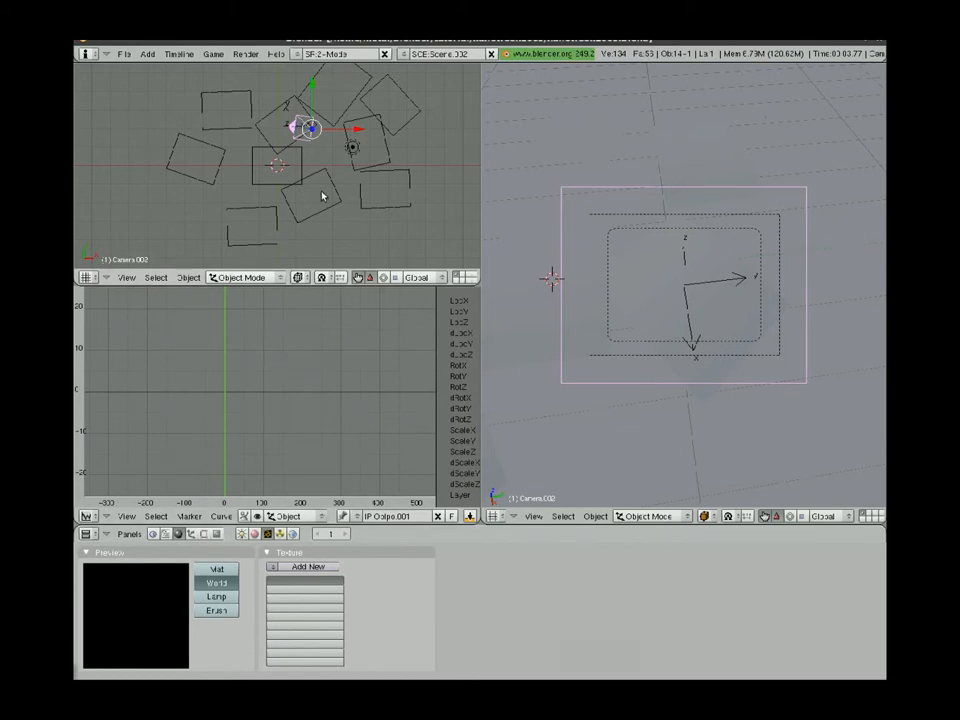
key("KP_1")
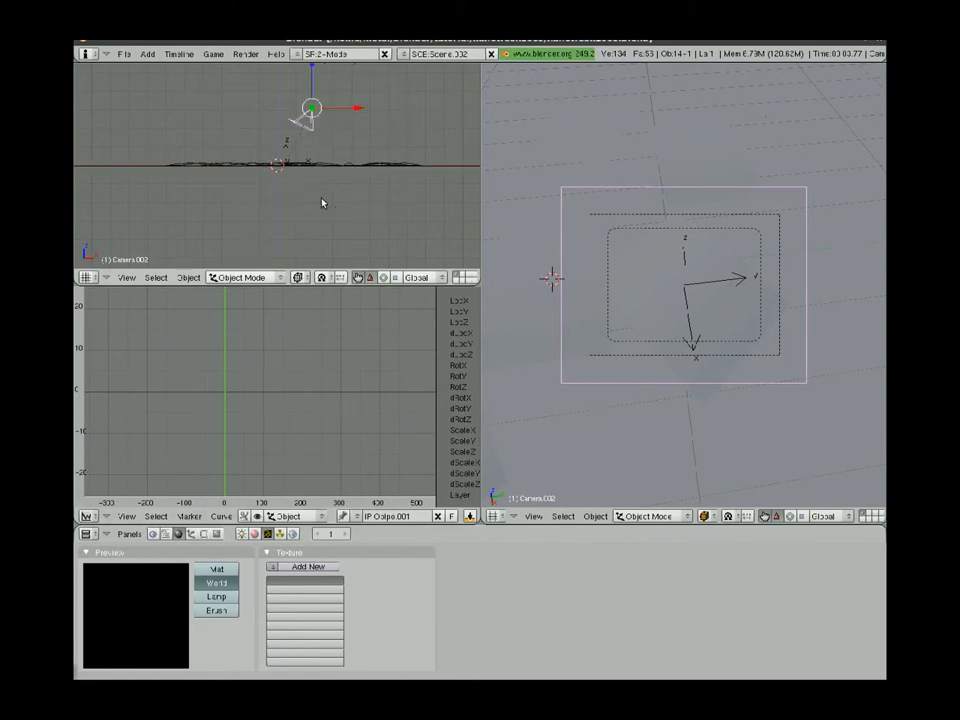
key("g")
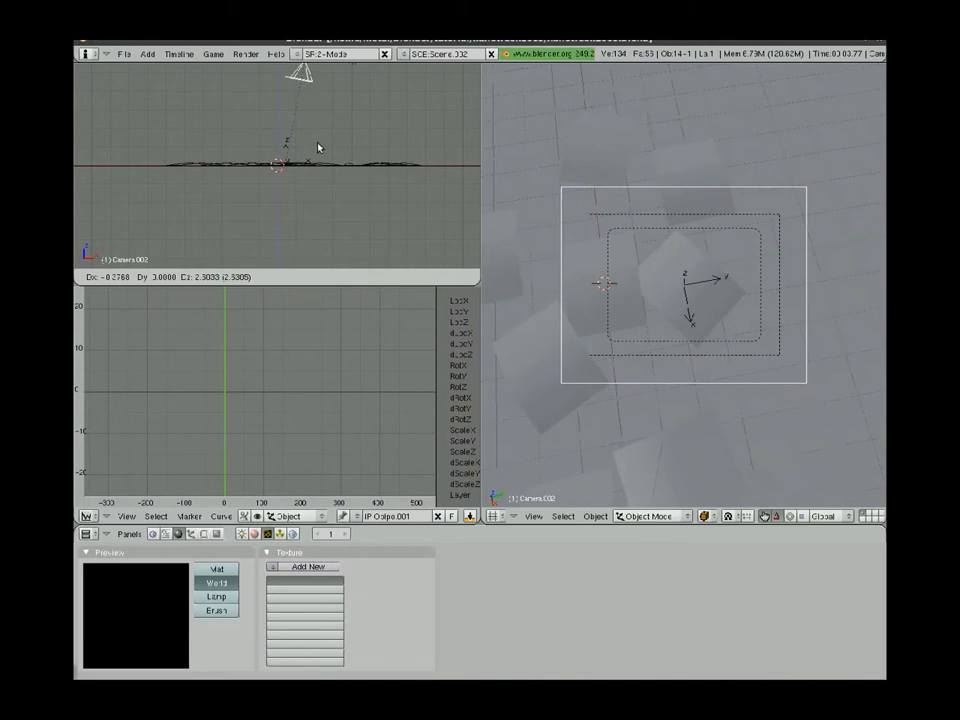
left_click(318, 148)
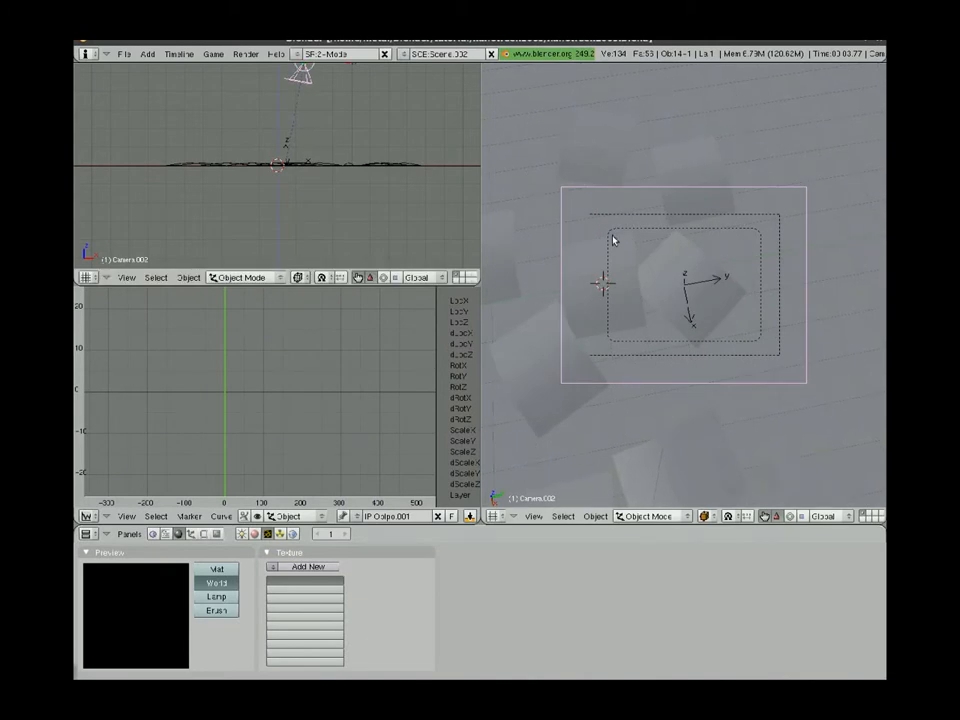
key("i")
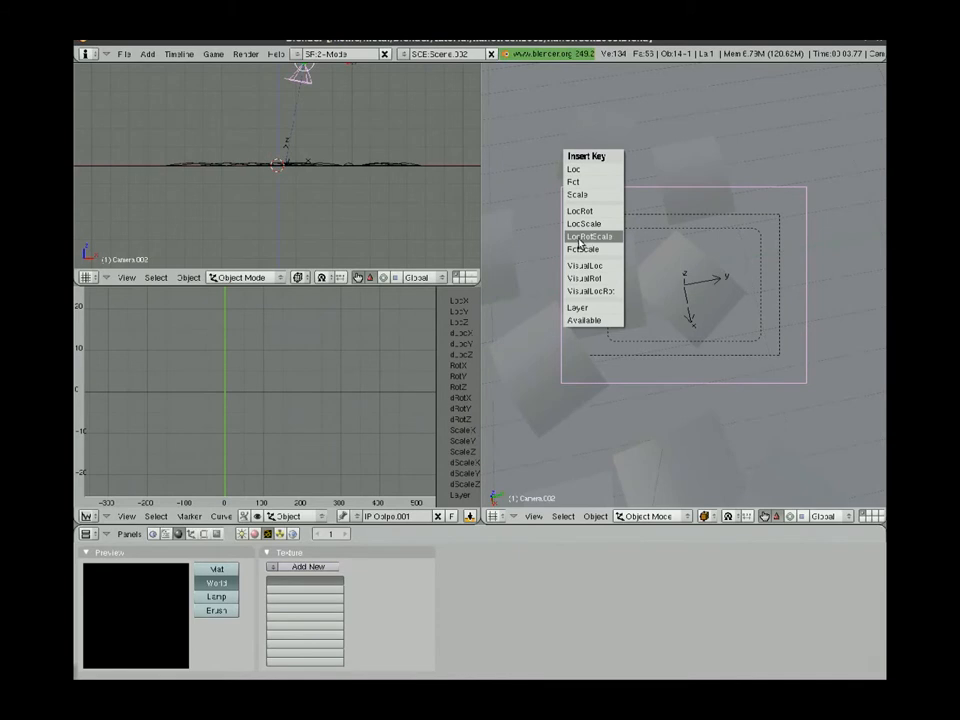
left_click(601, 240)
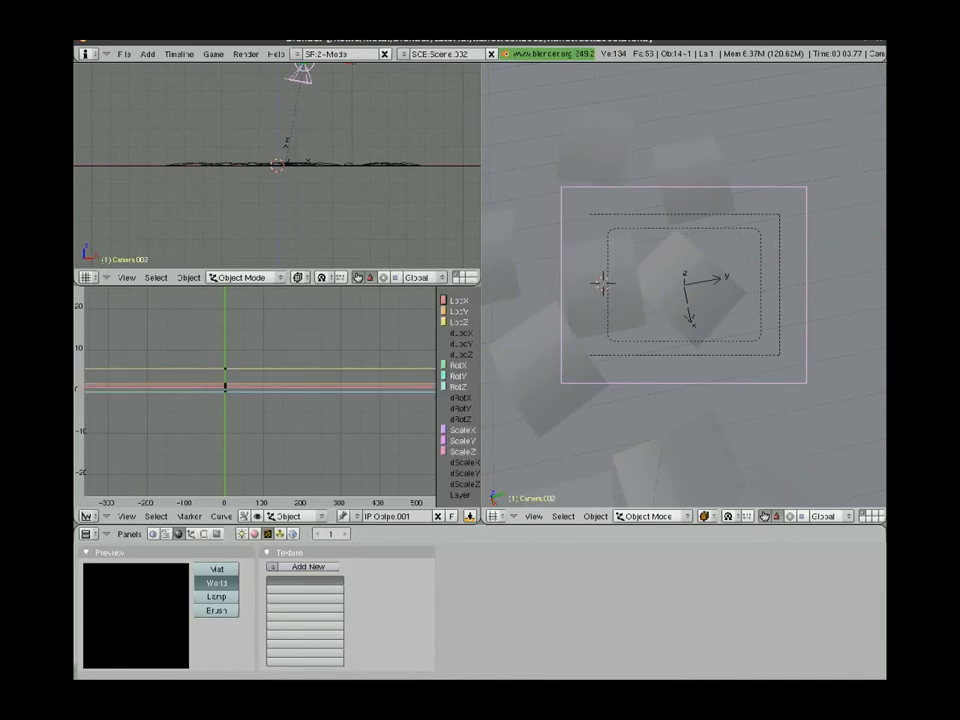
Step: At frame 180, lower the camera to just above the empty's photo and insert a LocRotScale key
key("shift+Right")
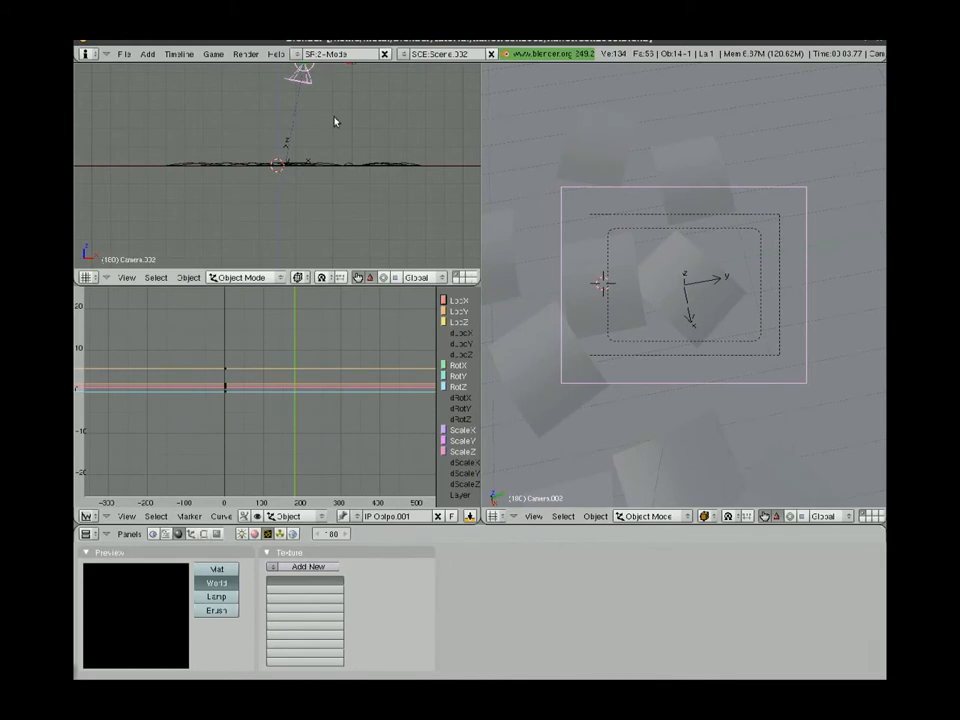
key("g")
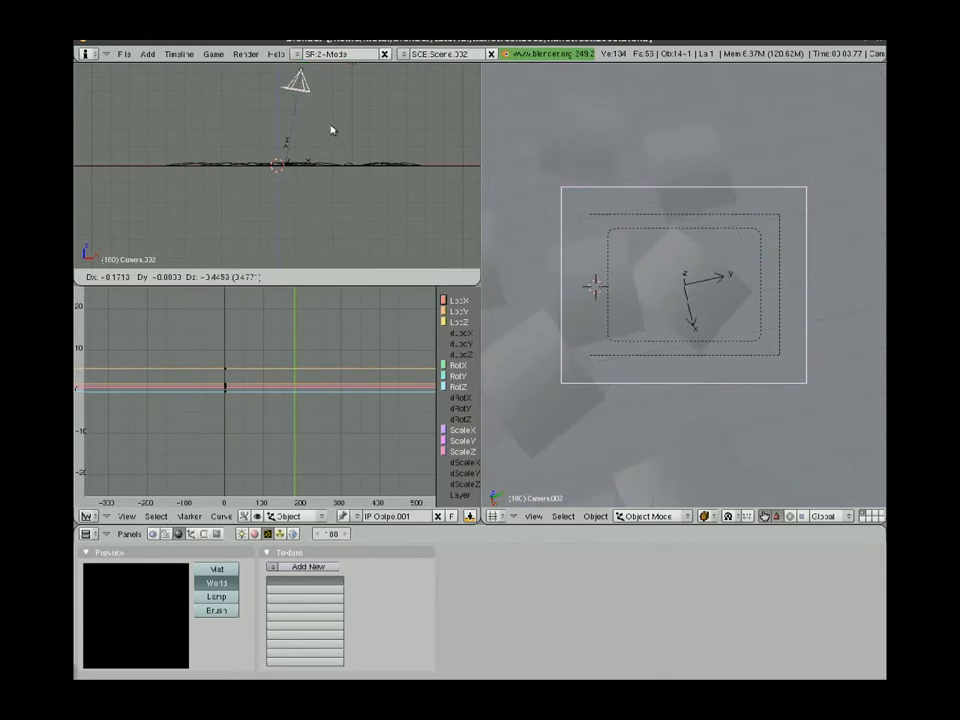
left_click(318, 165)
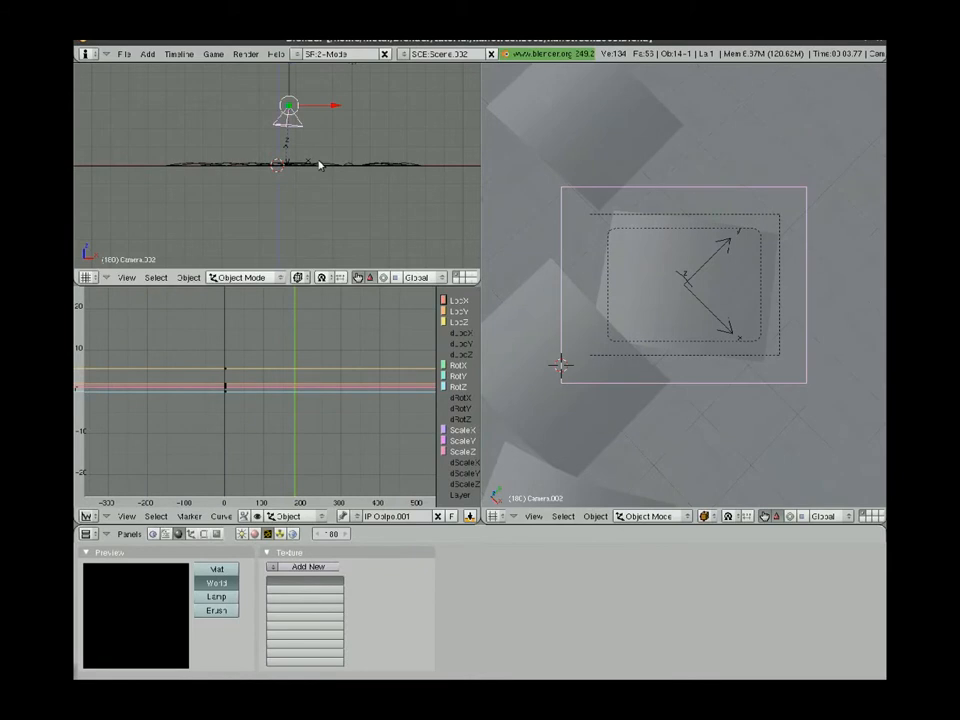
key("i")
left_click(319, 165)
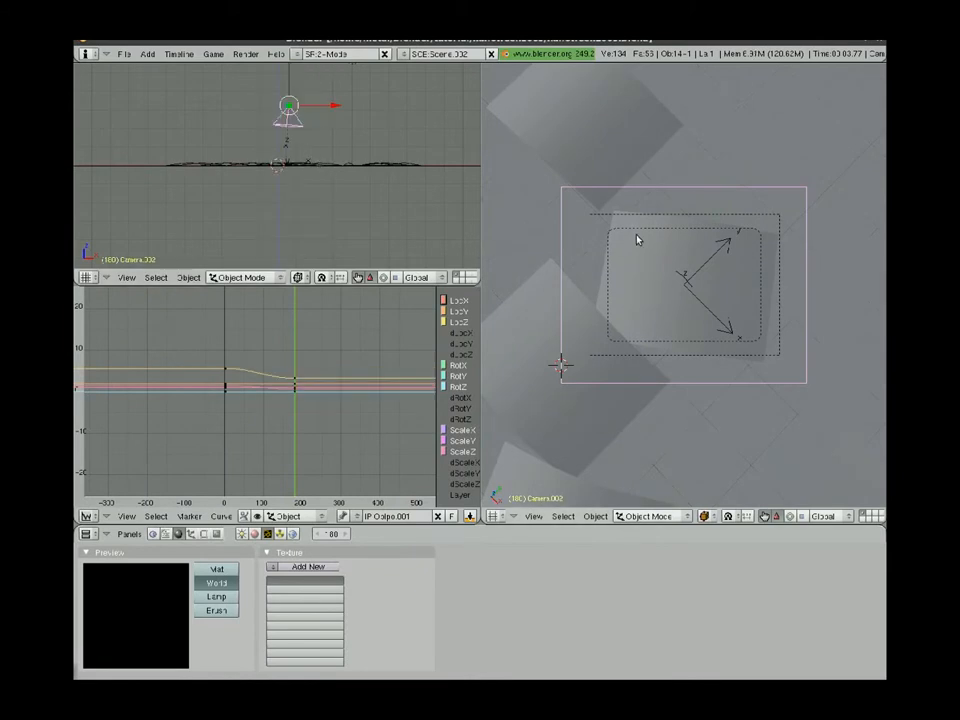
Step: Play back the camera animation and save the project over halloween2009.blend
key("alt+a")
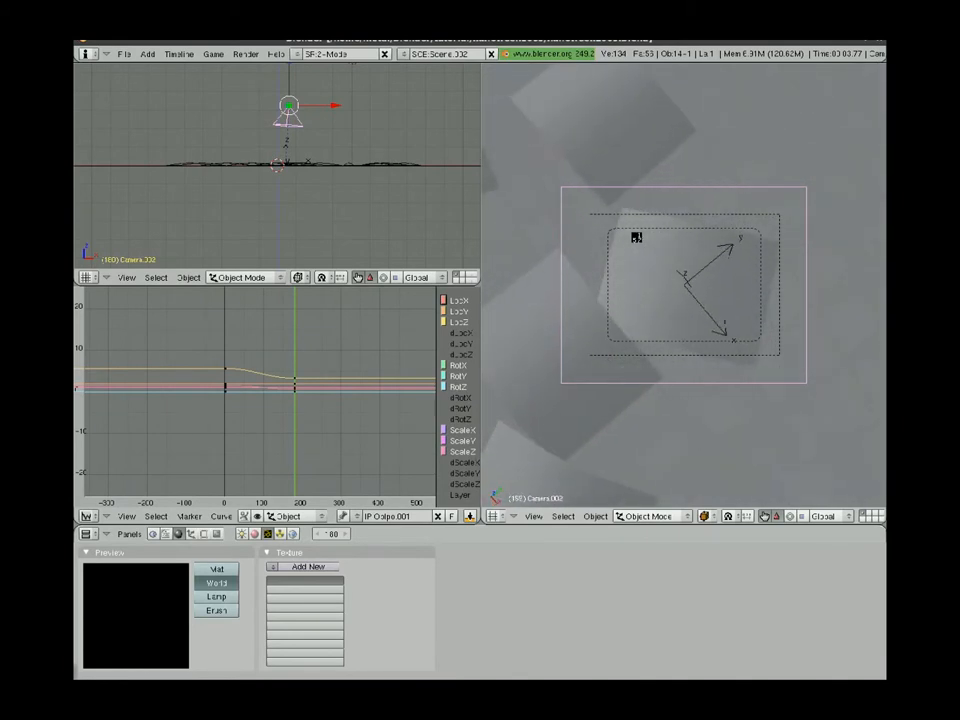
key("Escape")
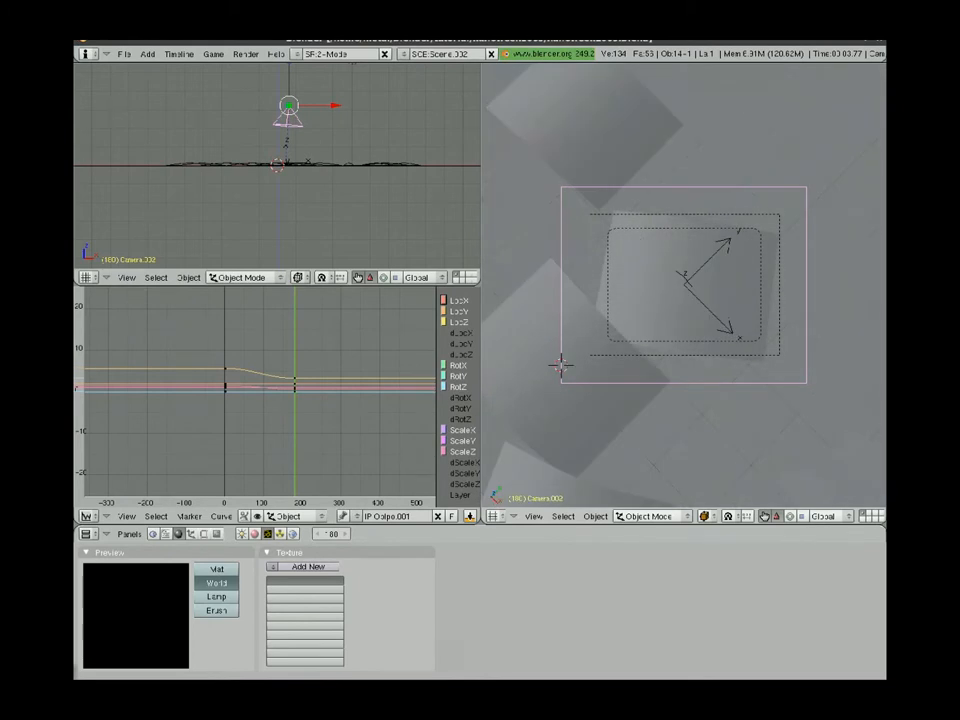
key("ctrl+w")
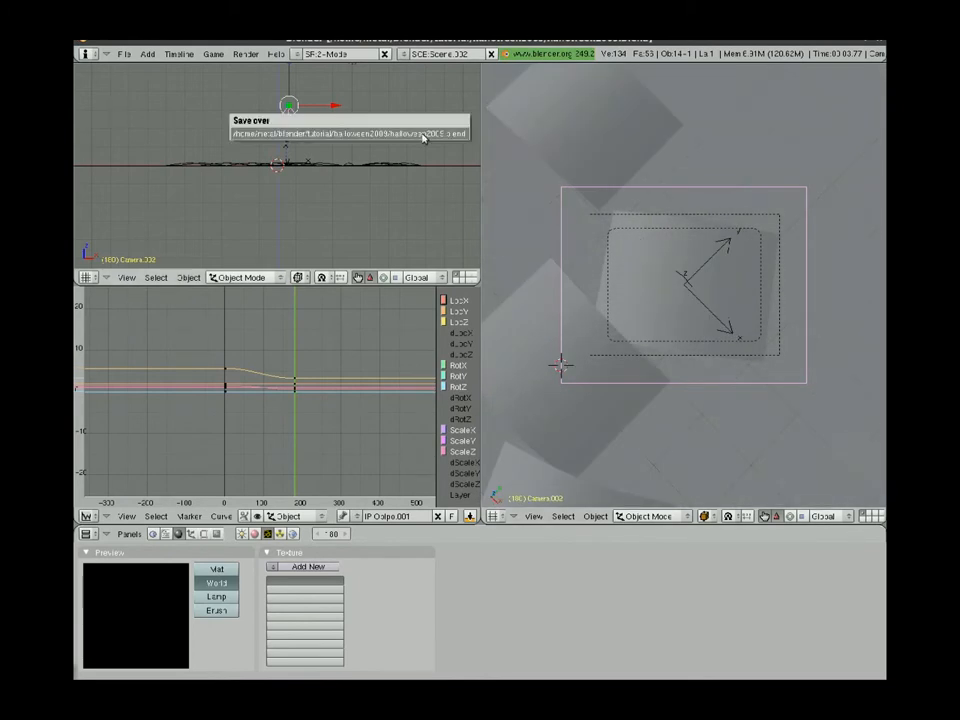
left_click(423, 134)
Step: Add another scene as a full copy of Scene.002
left_click(404, 53)
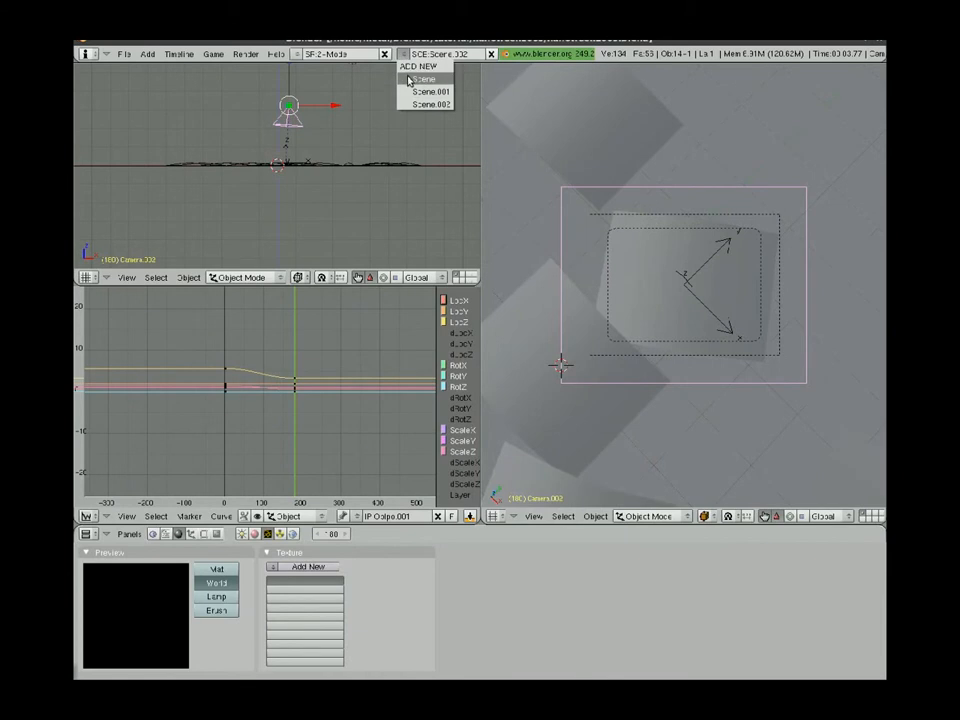
left_click(412, 66)
left_click(408, 104)
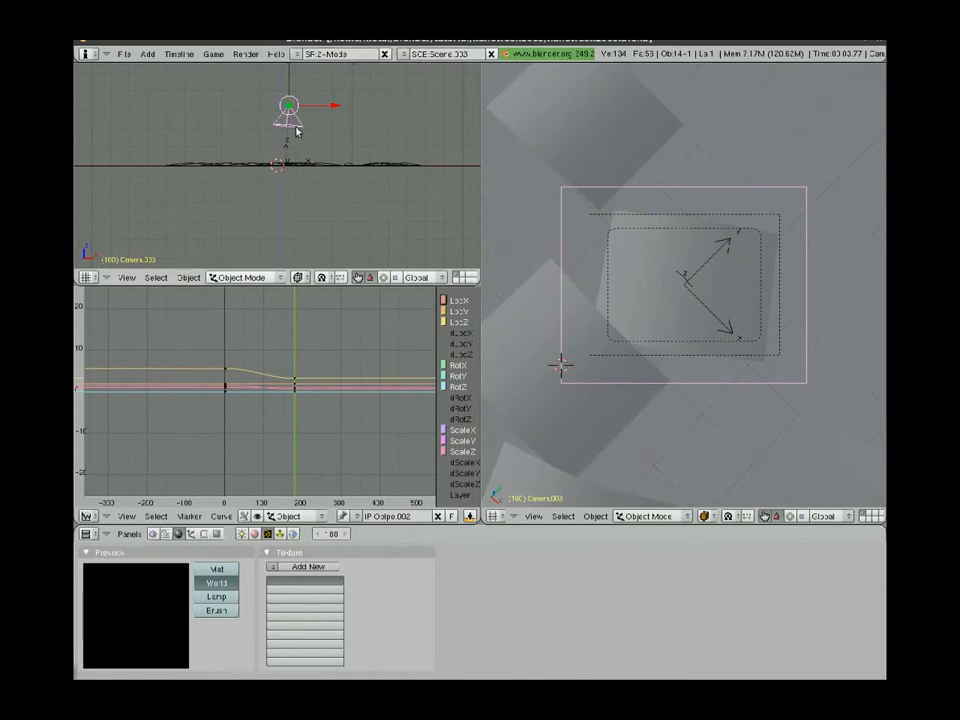
Step: Delete all the animation curves copied with the camera in Scene.003
key("a")
key("x")
left_click(295, 405)
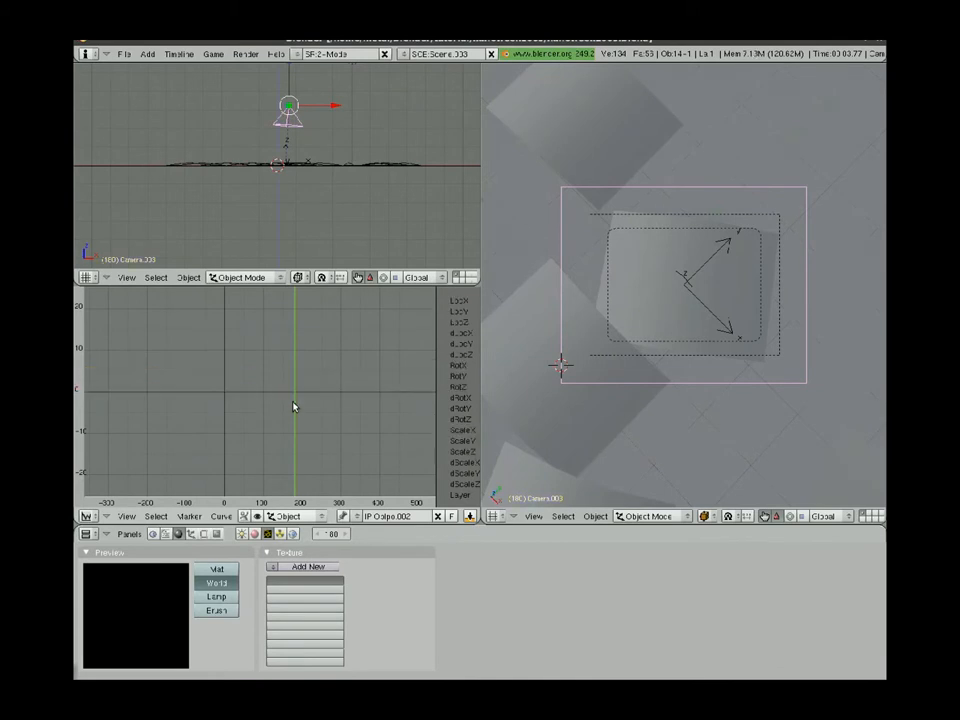
Step: In top view, move the empty about -3.1 in X and 0.75 in Y onto the neighbouring upper-left photo
right_click(711, 263)
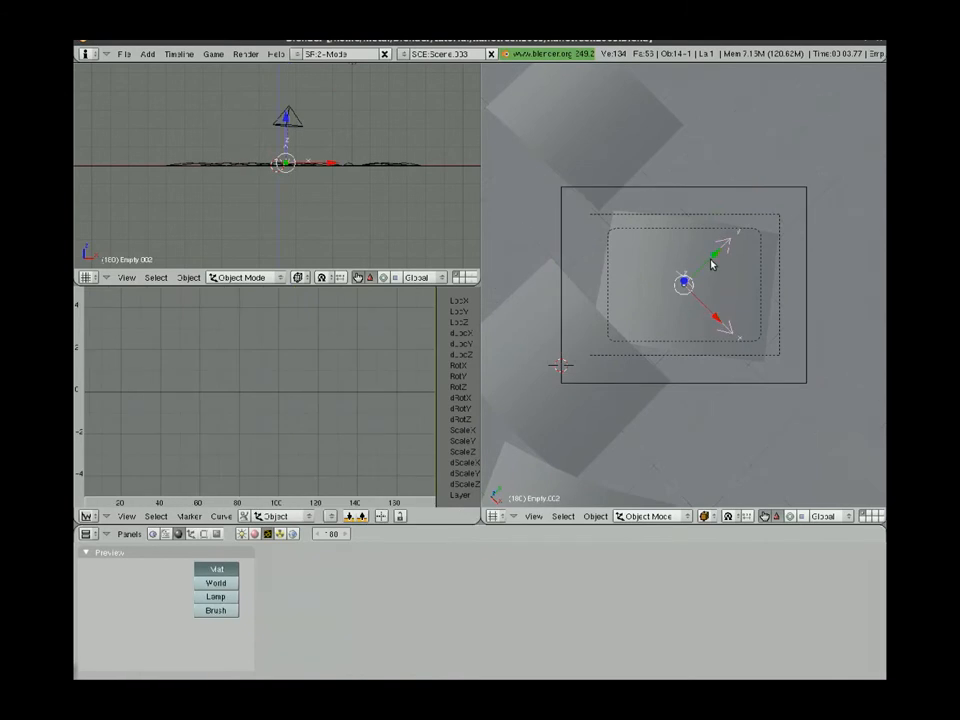
key("g")
key("Escape")
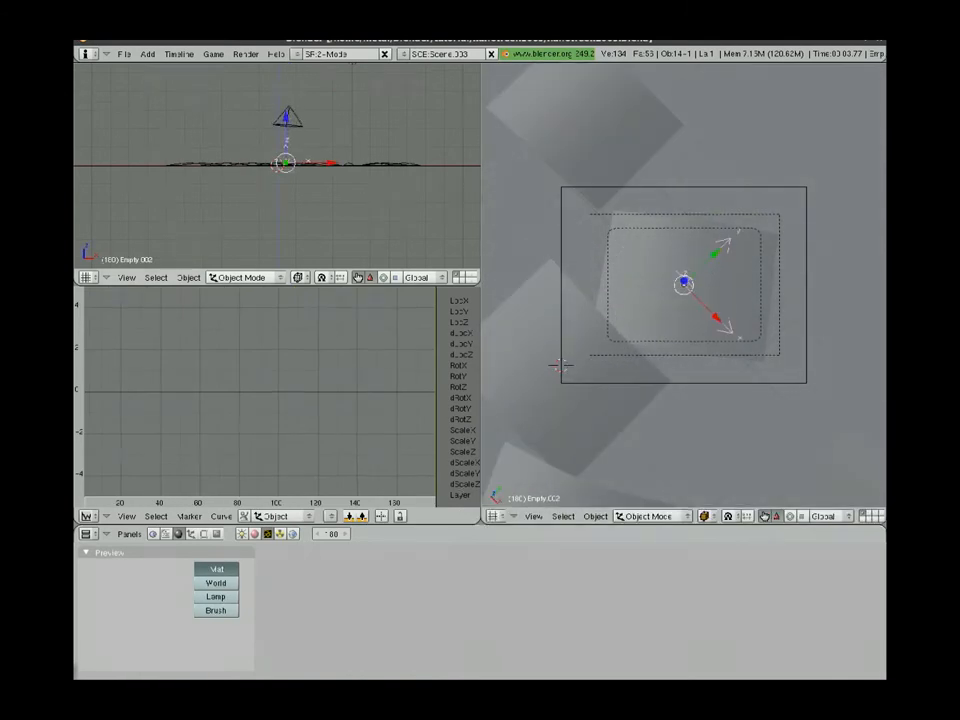
key("KP_7")
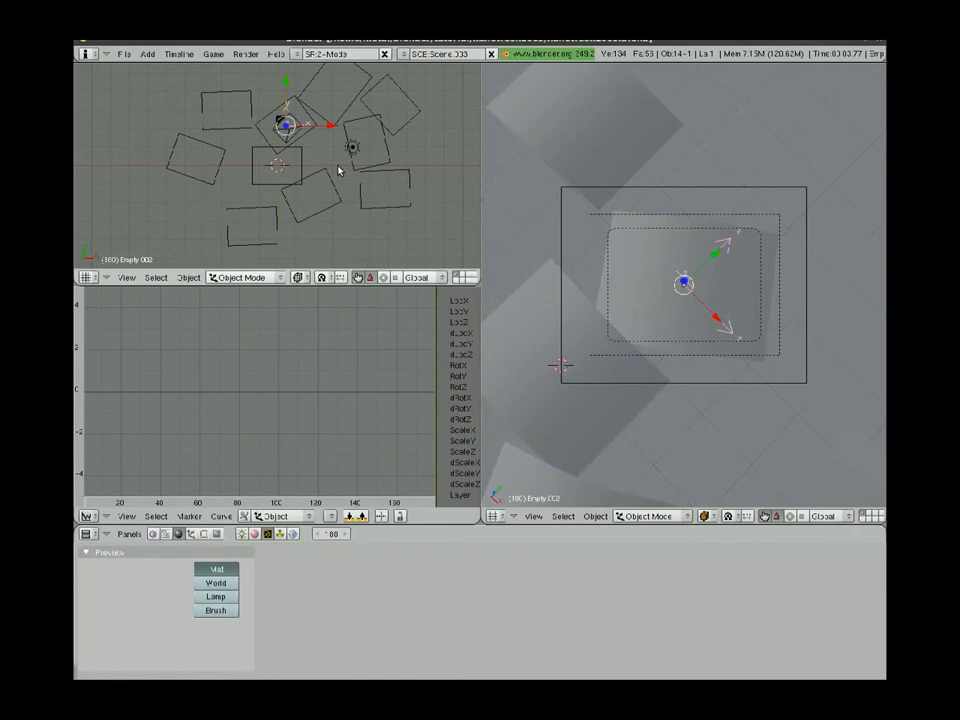
key("g")
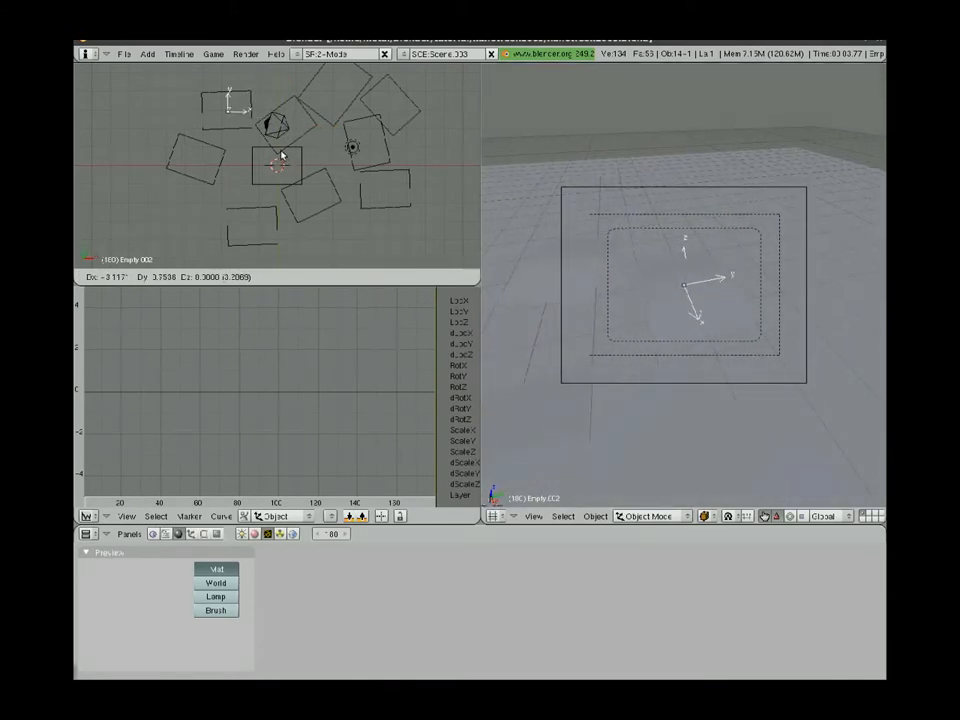
left_click(282, 155)
Step: Select the camera and insert a LocRotScale key at frame 1, keeping its current position
right_click(806, 312)
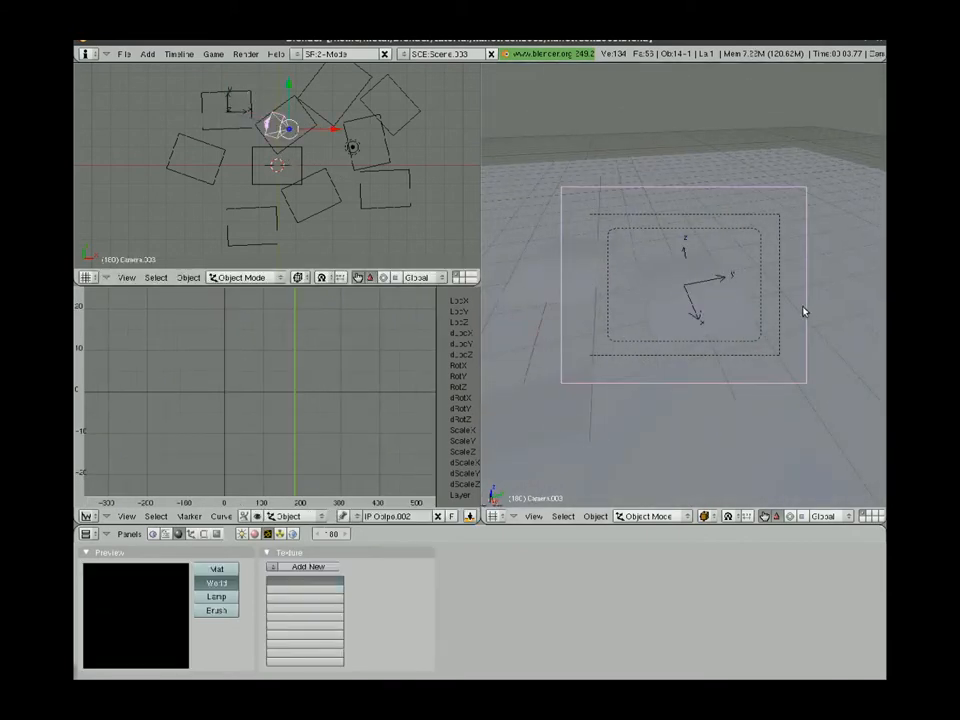
key("shift+Left")
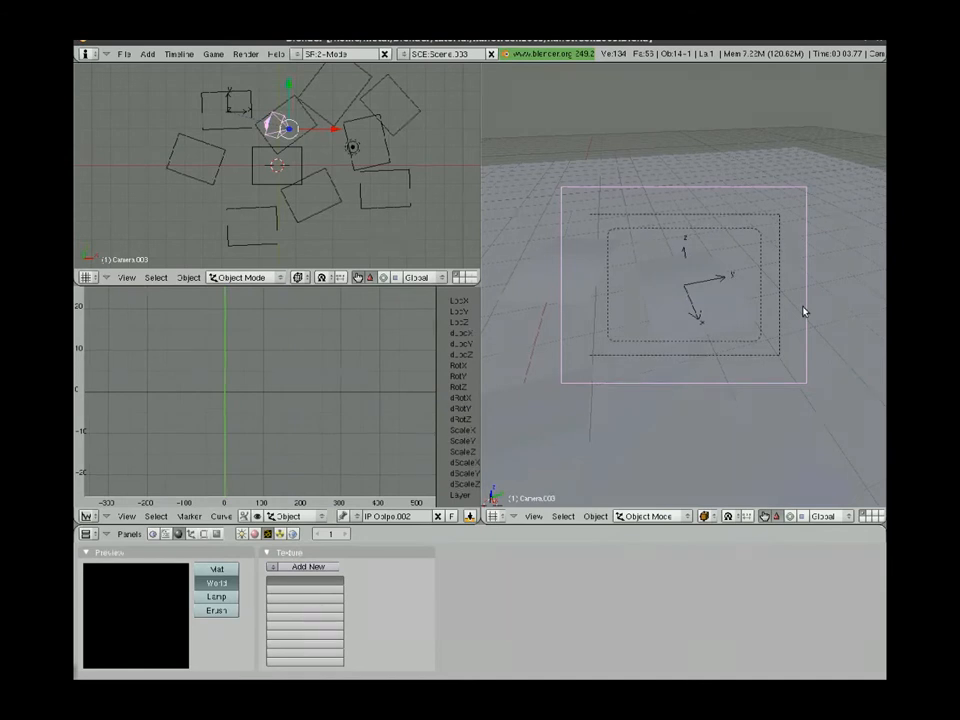
key("i")
left_click(803, 310)
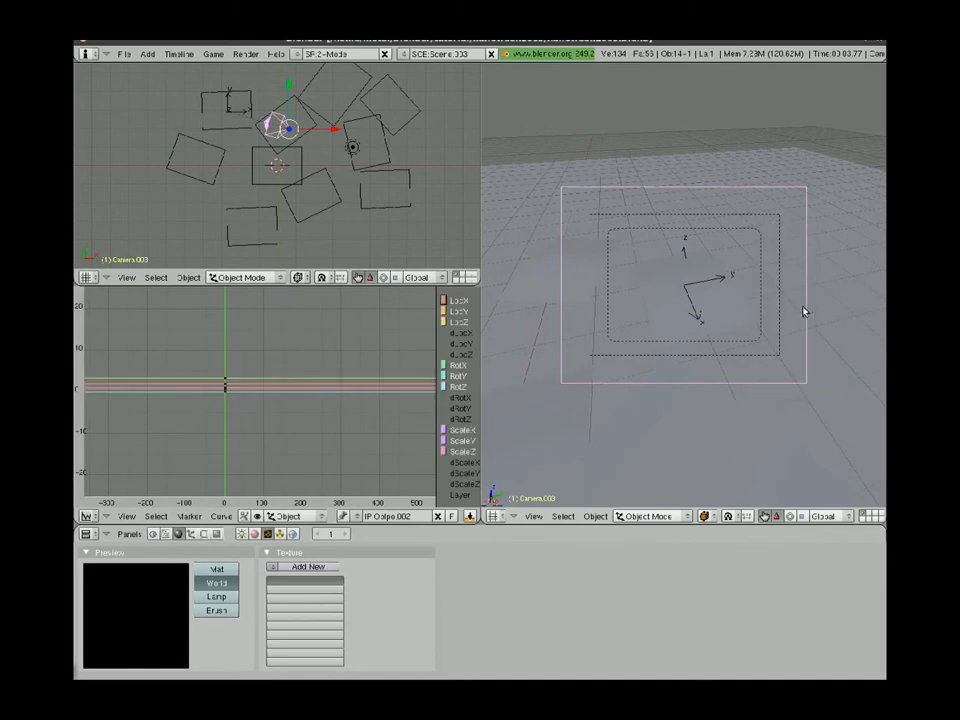
Step: At frame 180, move the camera to just below the empty on the upper-left photo and insert a LocRotScale key
key("shift+Right")
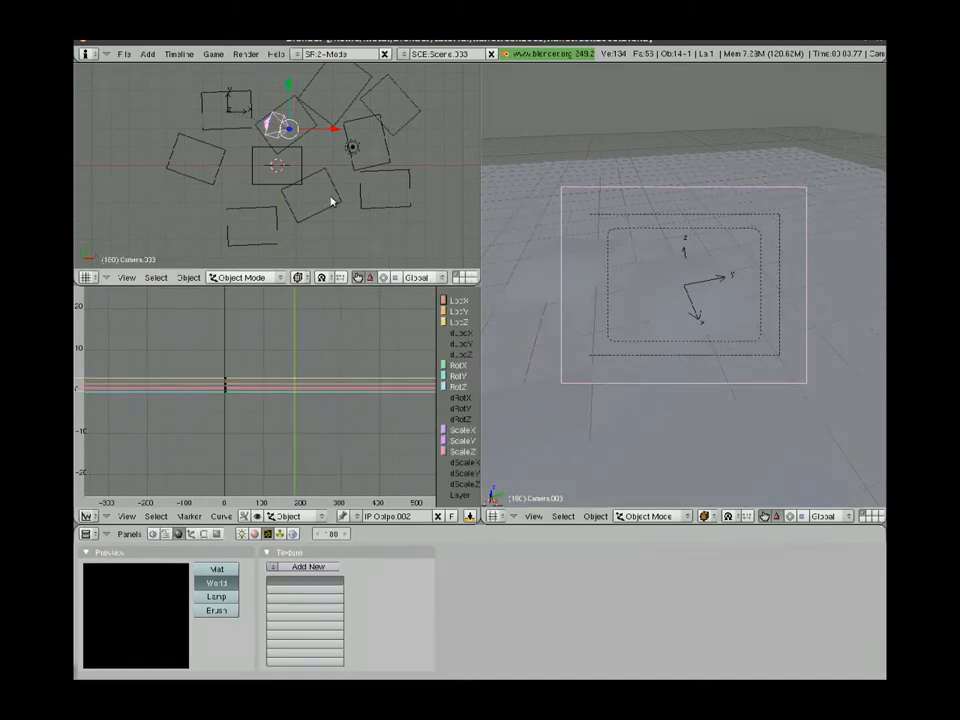
key("g")
left_click(263, 206)
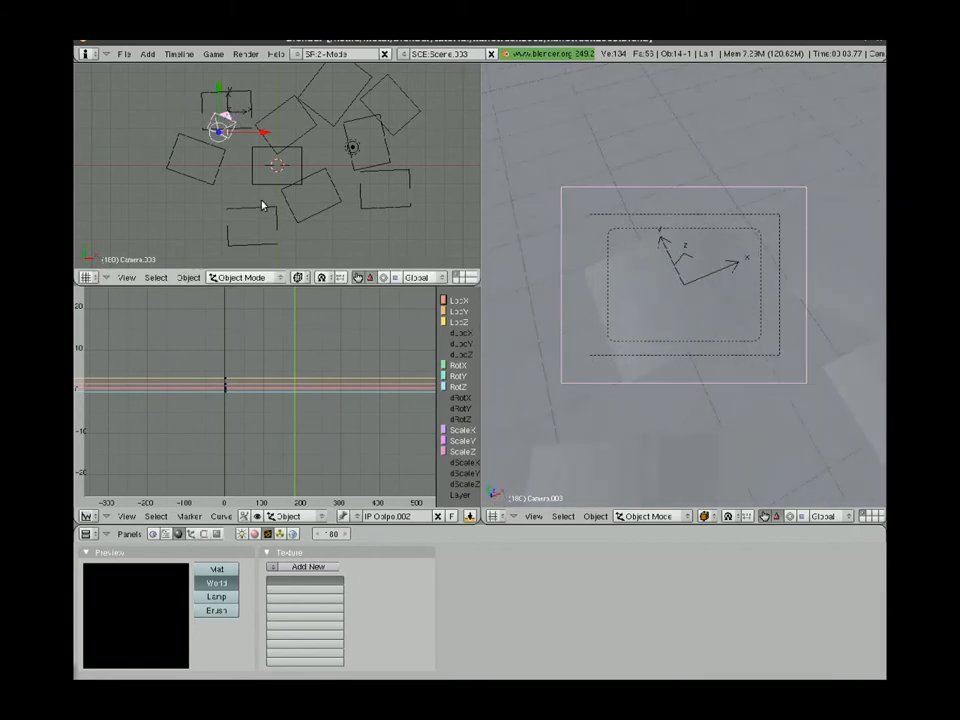
key("i")
left_click(263, 204)
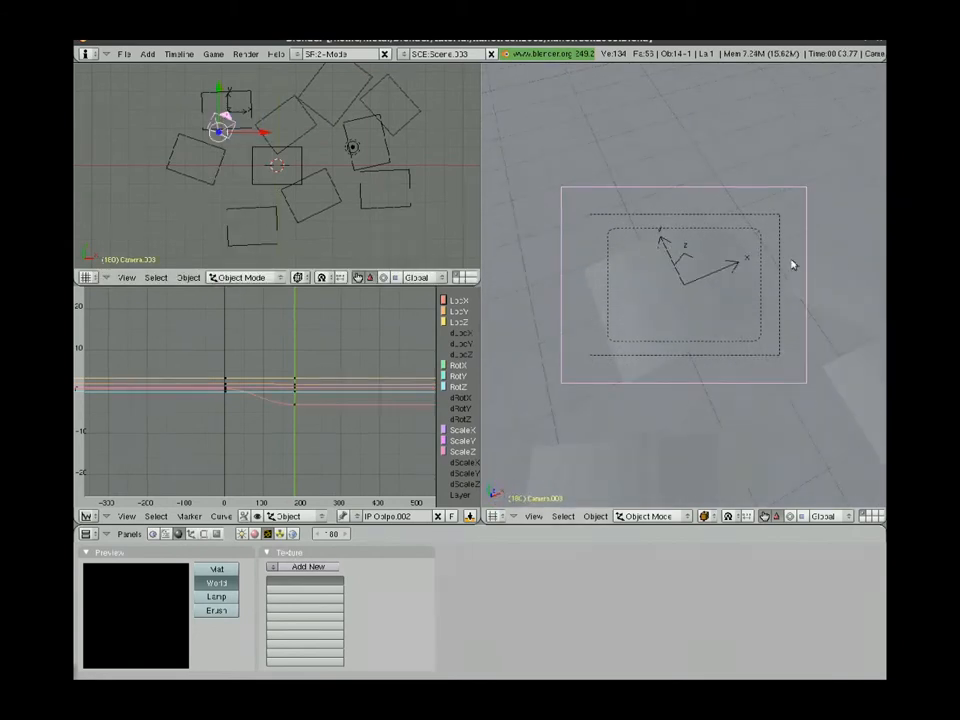
Step: Play back the camera animation, check a render of frame 180, and close the render
key("alt+a")
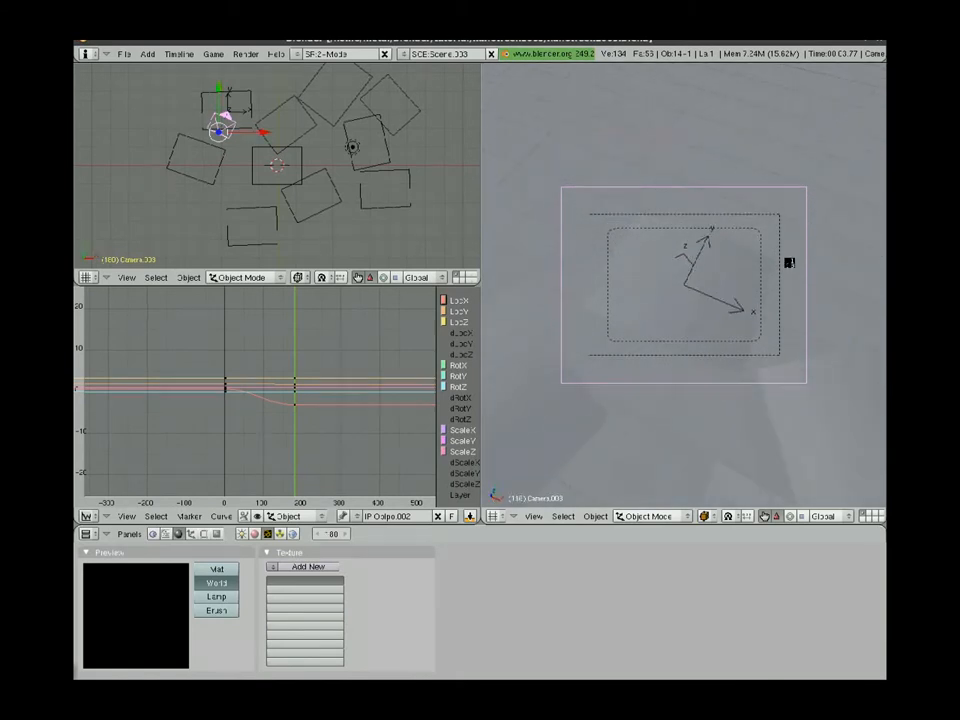
key("Escape")
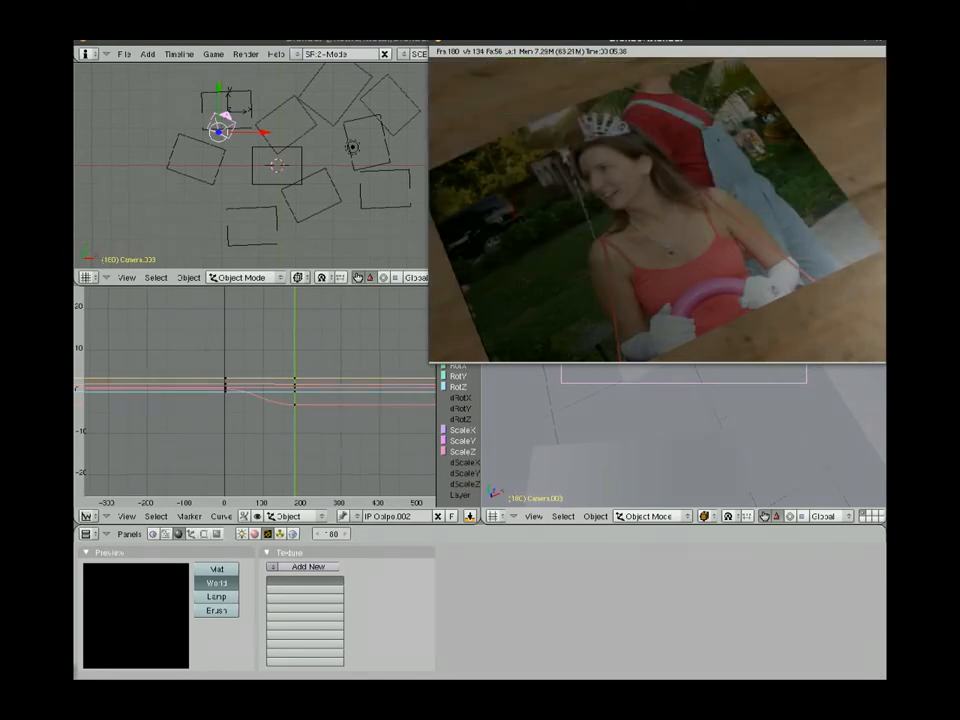
left_click_drag(640, 40, 470, 108)
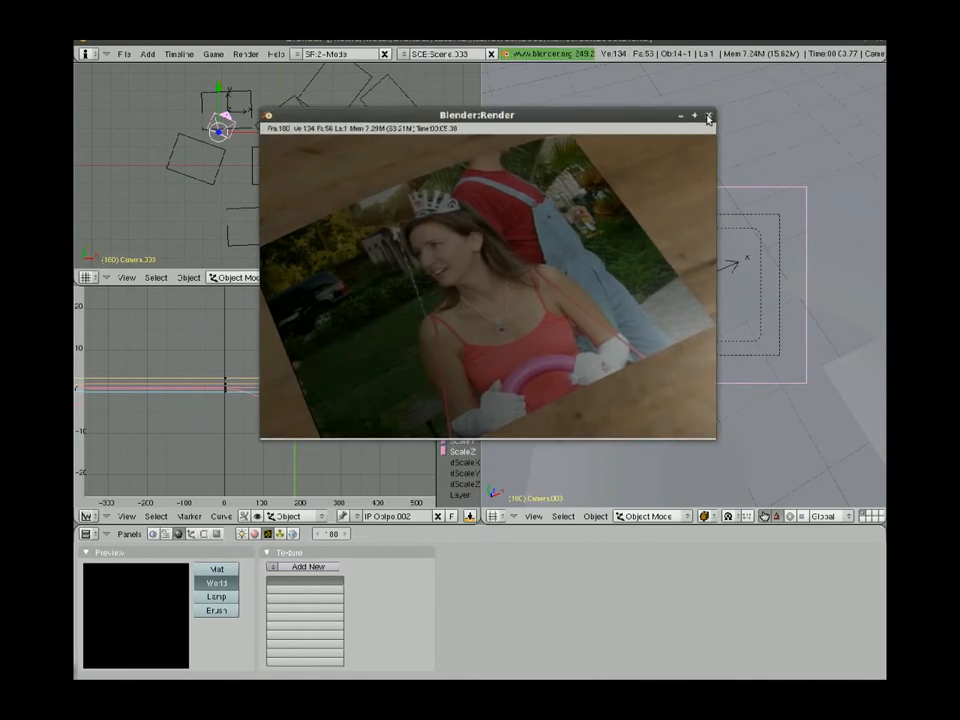
left_click(709, 113)
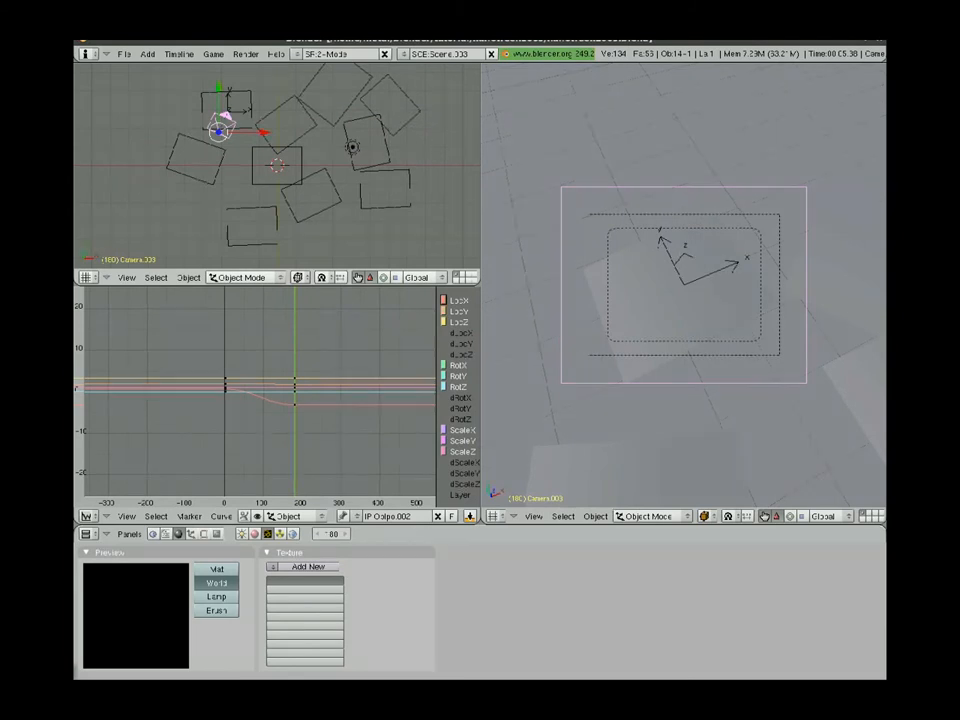
Step: Add another scene as a full copy of Scene.003
left_click(403, 54)
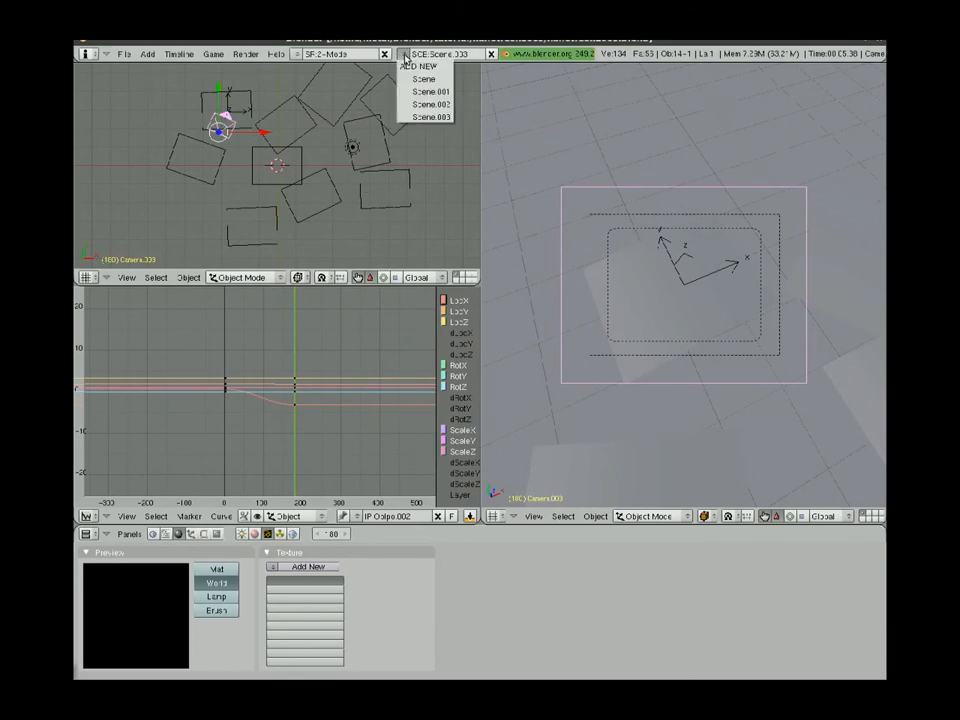
left_click(406, 65)
left_click(406, 71)
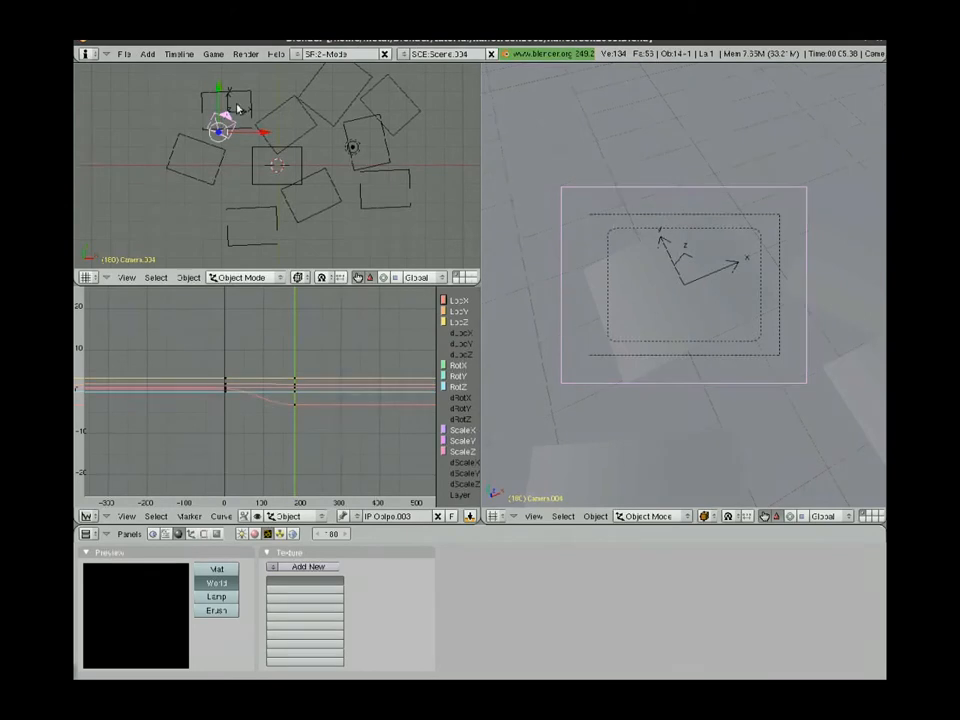
Step: Delete all the animation curves copied with the camera in Scene.004
key("a")
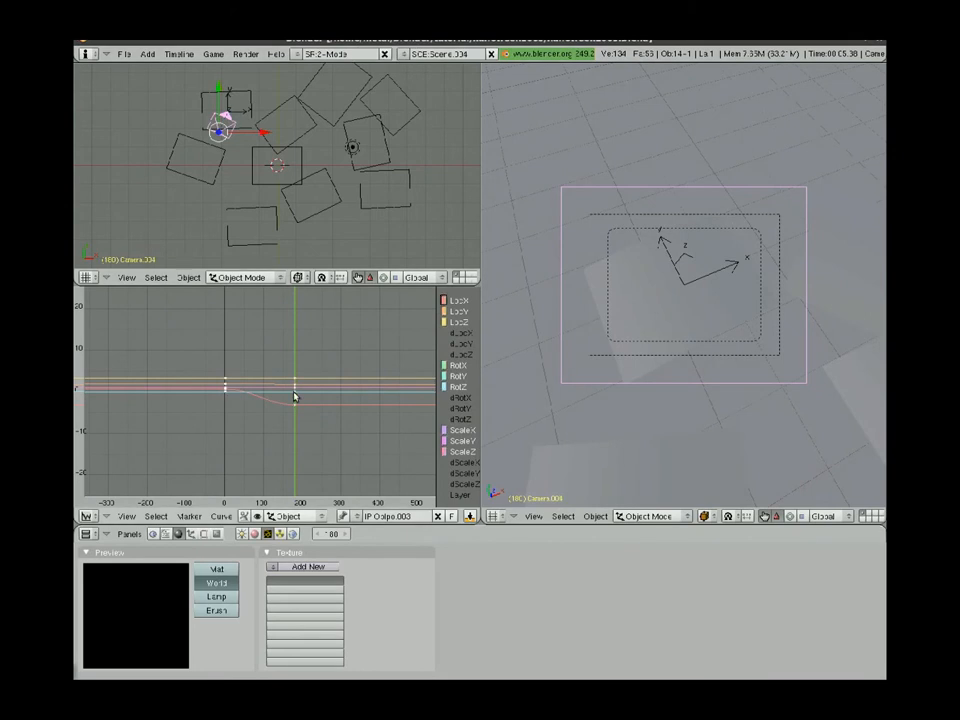
key("x")
left_click(294, 397)
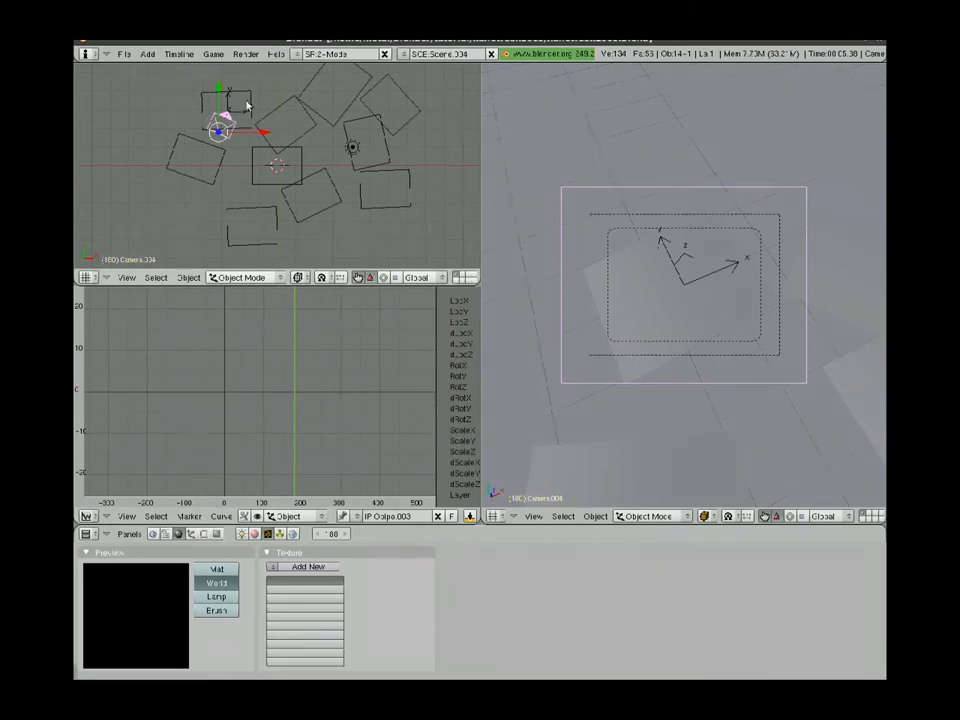
Step: Move the empty onto the leftmost photo and place the camera over that same photo
right_click(240, 114)
key("g")
left_click(212, 145)
right_click(210, 146)
key("g")
left_click(197, 165)
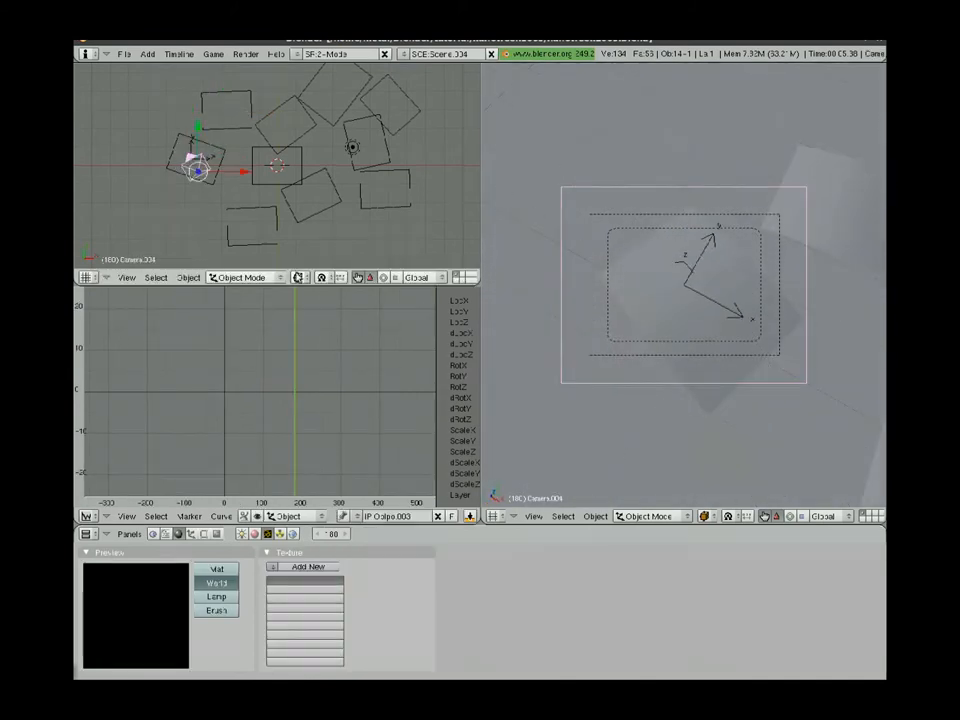